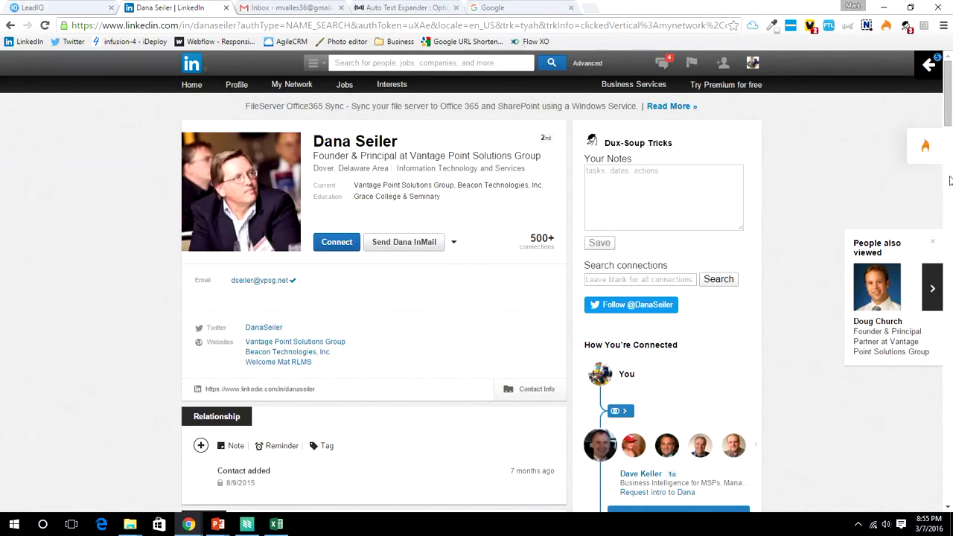
Open the Prophet lookup for this profile, copy the contact's known e-mail address and collapse the lookup again
{"action": "left_click", "coordinate": [930, 67]}
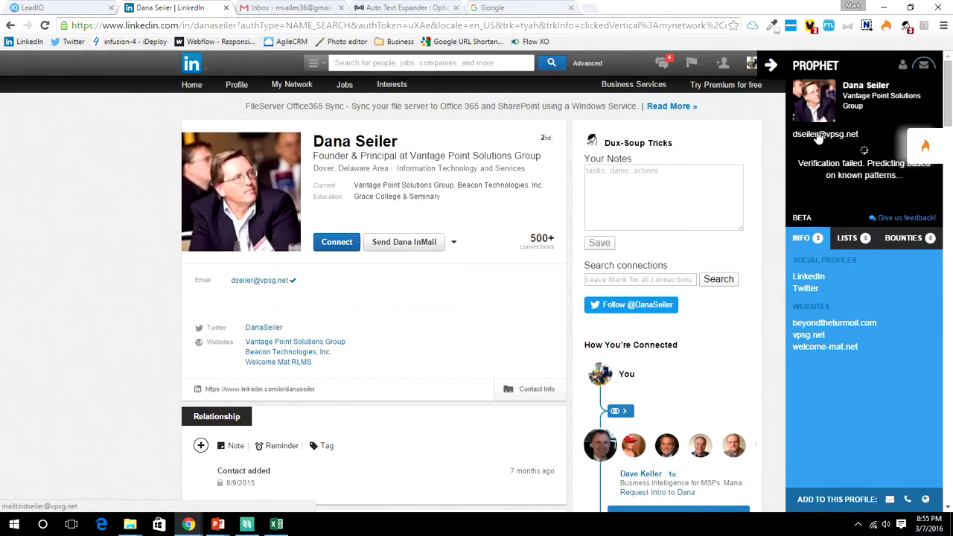
{"action": "right_click", "coordinate": [818, 137]}
{"action": "left_click", "coordinate": [808, 205]}
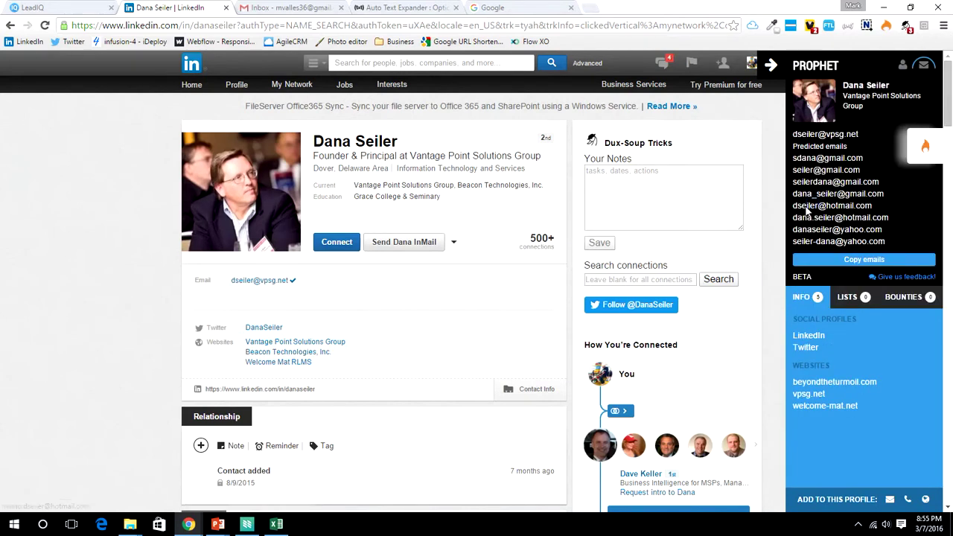
{"action": "left_click", "coordinate": [771, 67]}
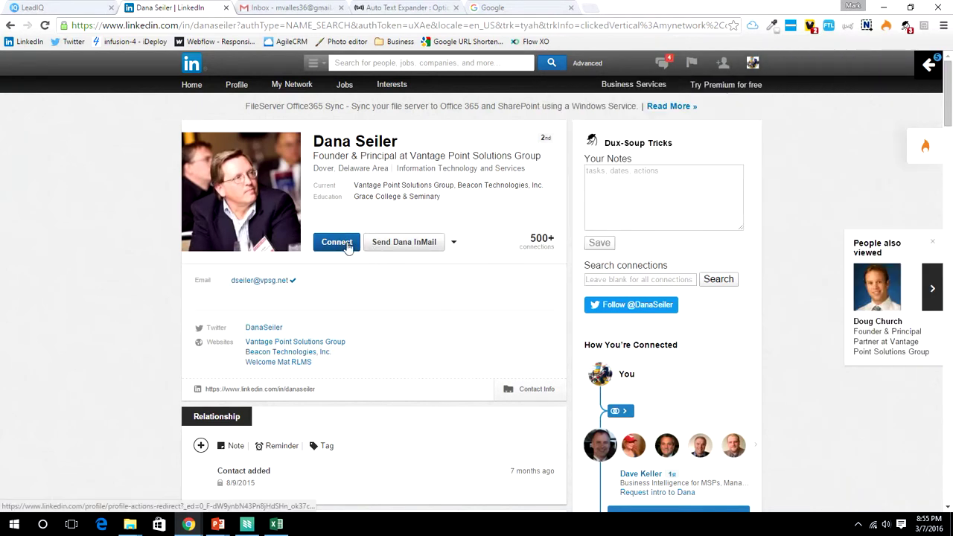
{"action": "left_click", "coordinate": [453, 242]}
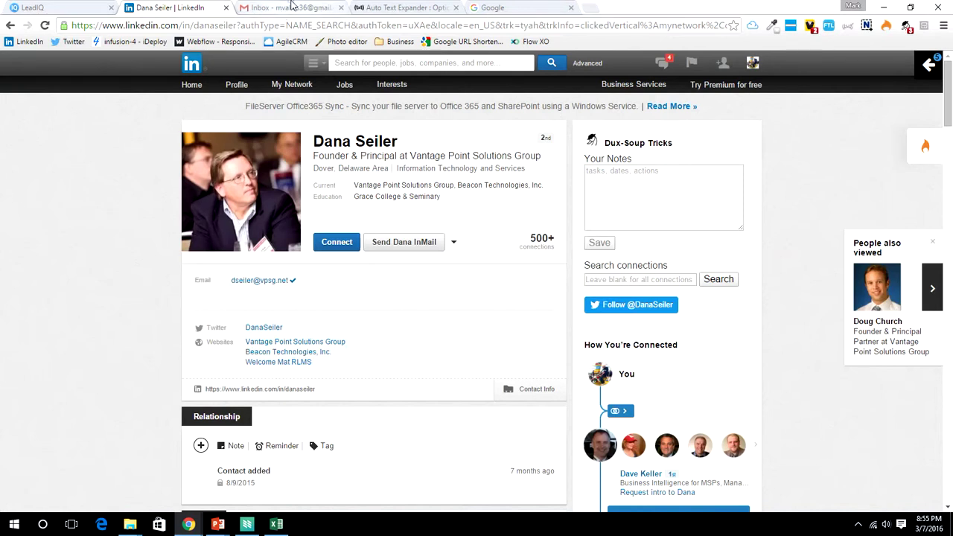
Switch to Gmail and address a new message to the contact's copied e-mail address
{"action": "left_click", "coordinate": [283, 11]}
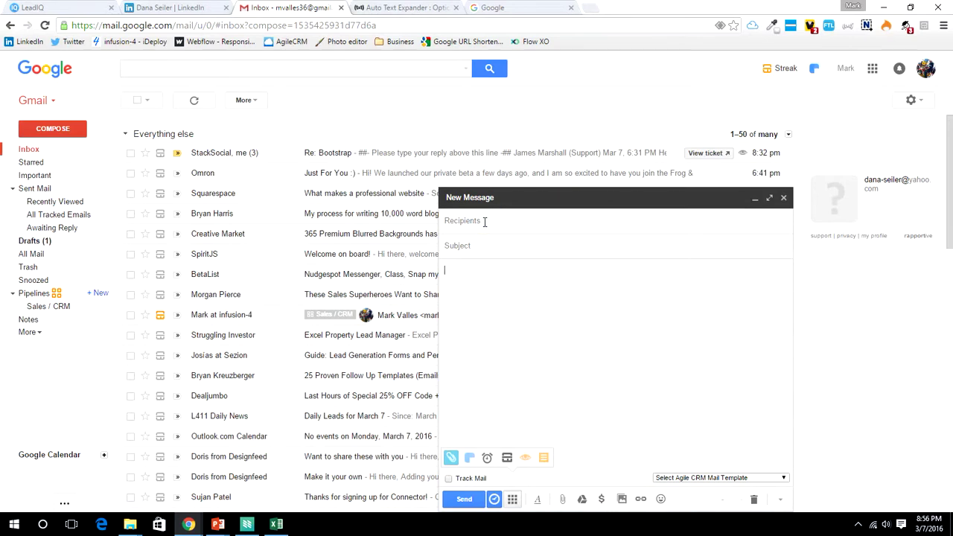
{"action": "left_click", "coordinate": [484, 222]}
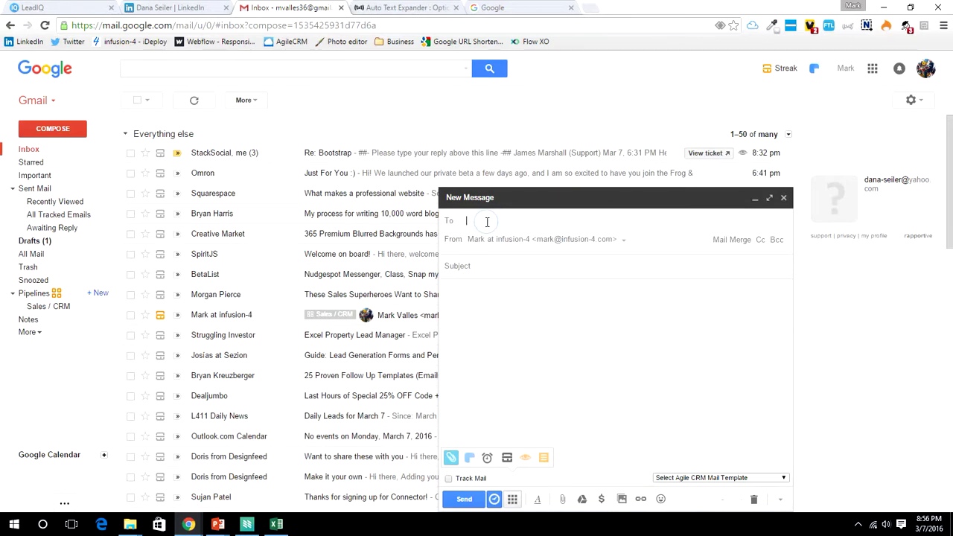
{"action": "key", "text": "ctrl+v"}
{"action": "key", "text": "Return"}
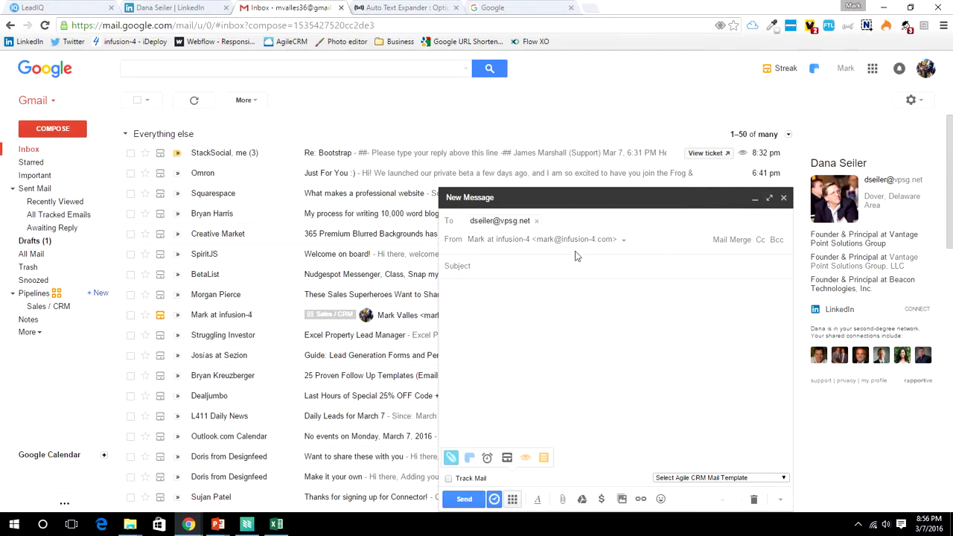
Start a LinkedIn connection invitation from the Rapportive profile and replace its default message with the saved connection-request snippet
{"action": "left_click", "coordinate": [920, 311]}
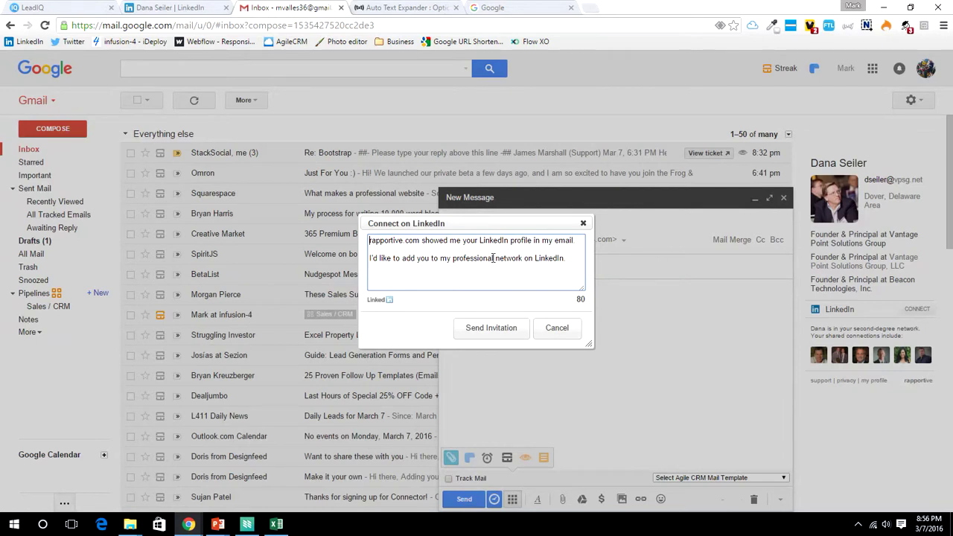
{"action": "left_click", "coordinate": [565, 263], "text": "shift"}
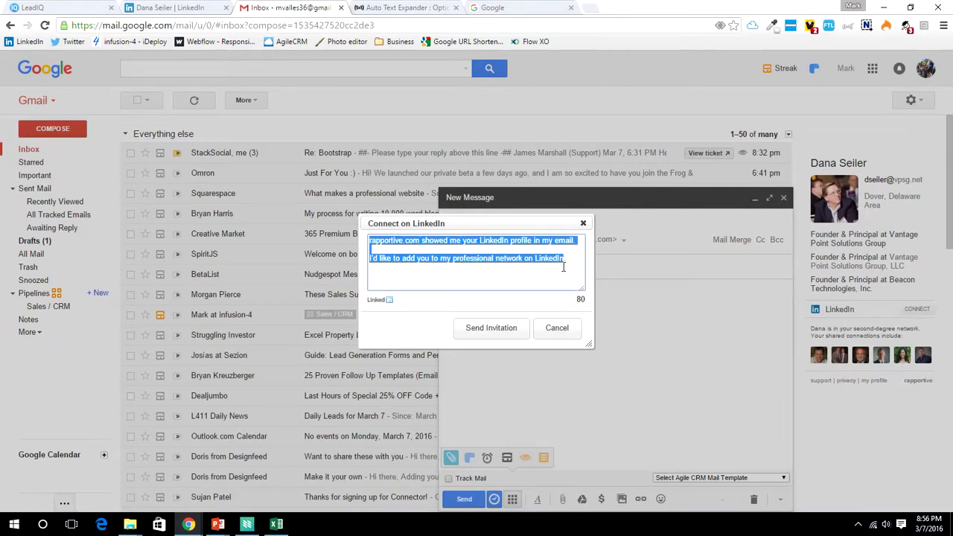
{"action": "key", "text": "BackSpace"}
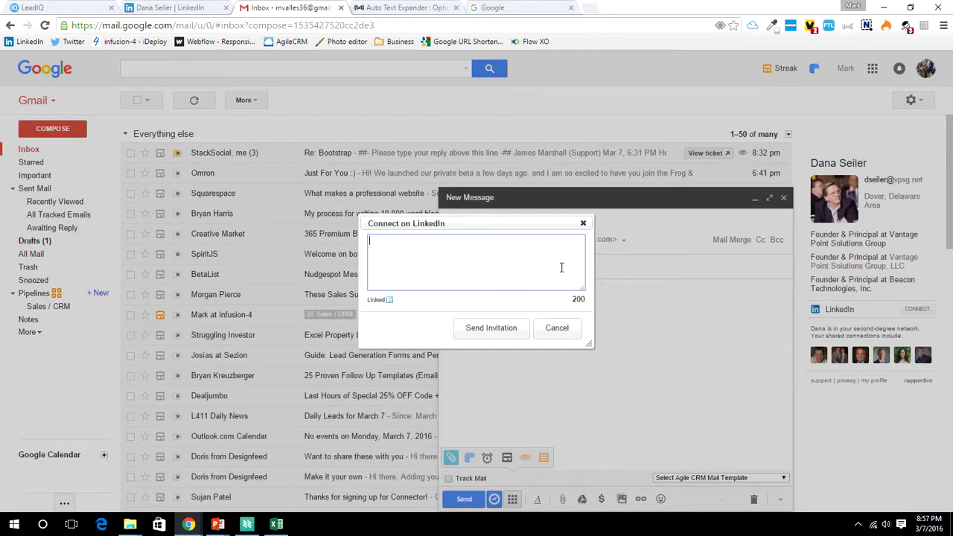
{"action": "type", "text": "li"}
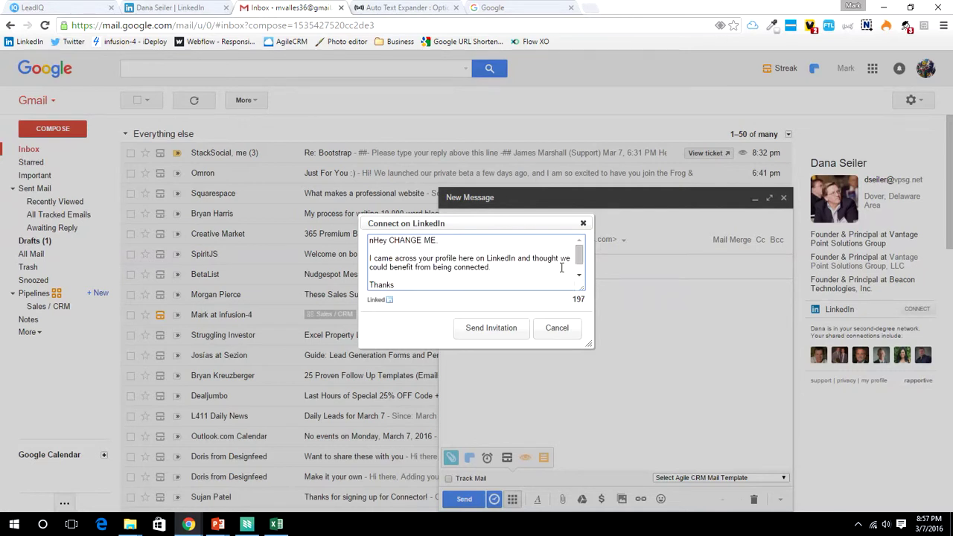
Remove the stray letter before the greeting, replace CHANGE ME with the contact's first name, and send the invitation
{"action": "left_click", "coordinate": [370, 240]}
{"action": "key", "text": "Delete"}
{"action": "left_click_drag", "start_coordinate": [385, 242], "coordinate": [434, 243]}
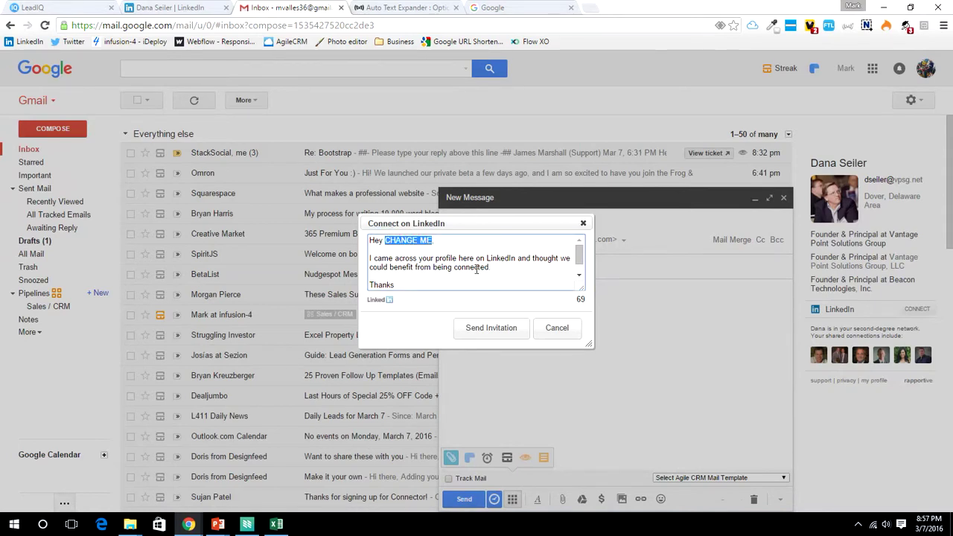
{"action": "type", "text": "Da"}
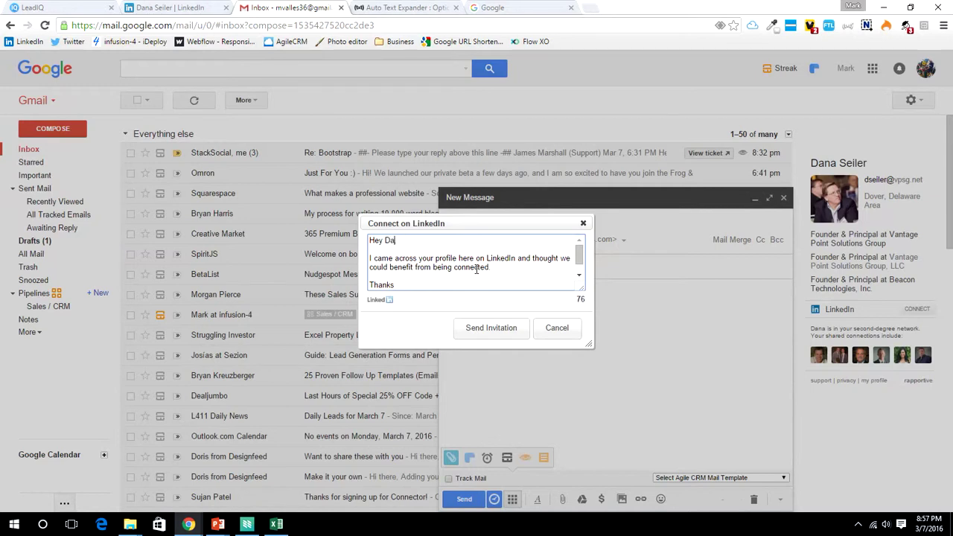
{"action": "type", "text": "na,"}
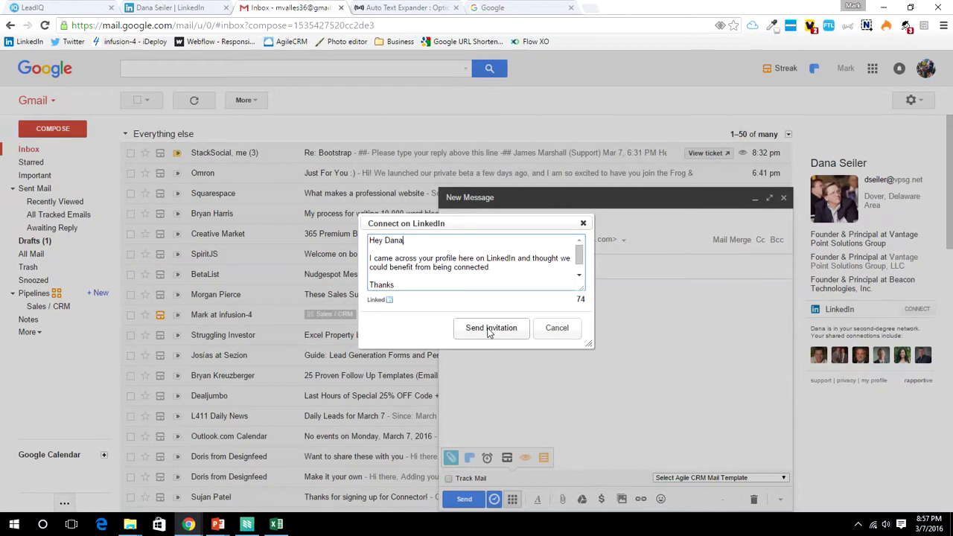
{"action": "left_click", "coordinate": [490, 332]}
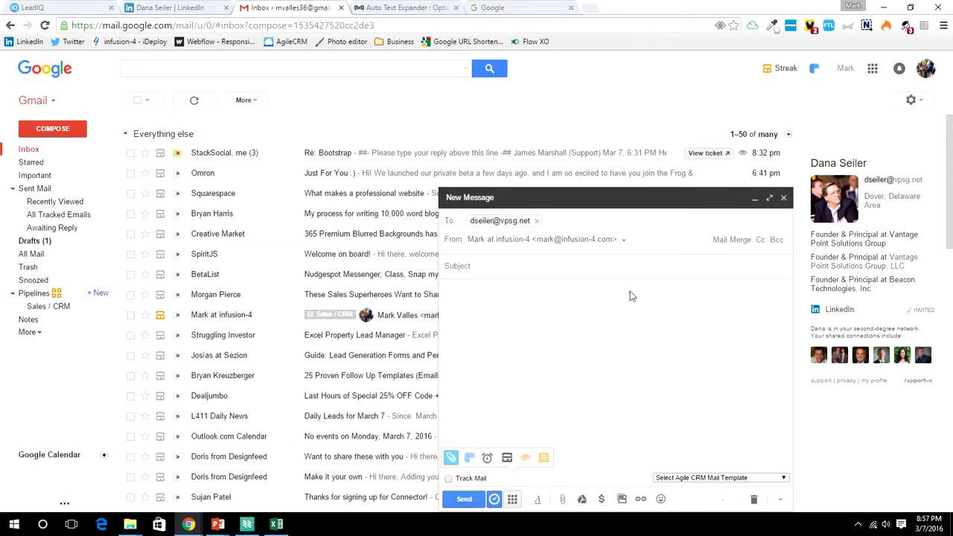
Switch to the Auto Text Expander options, try adding a shortcut named nc, and delete the entry without expanded text
{"action": "left_click", "coordinate": [382, 7]}
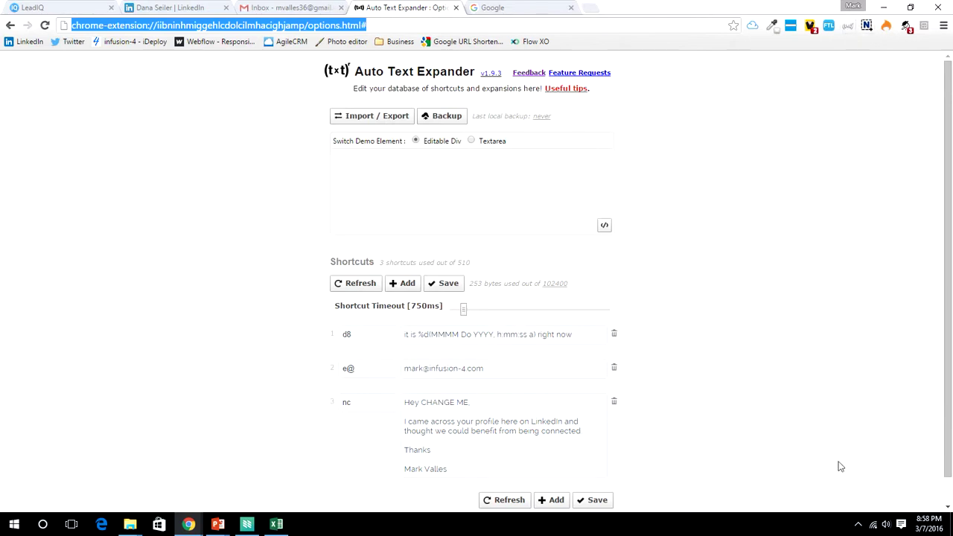
{"action": "scroll", "coordinate": [225, 255], "scroll_direction": "down", "scroll_amount": 1}
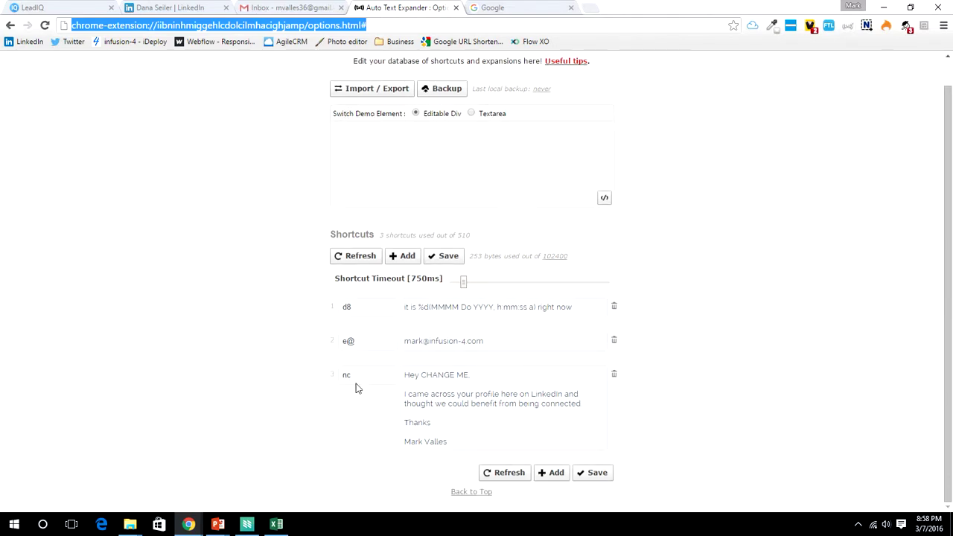
{"action": "left_click", "coordinate": [551, 478]}
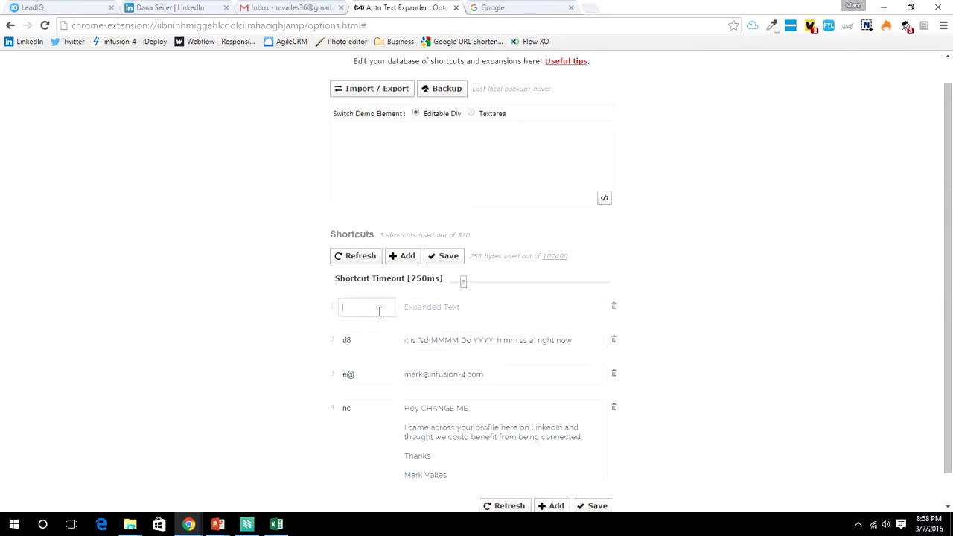
{"action": "left_click", "coordinate": [379, 312]}
{"action": "type", "text": "nc"}
{"action": "key", "text": "Tab"}
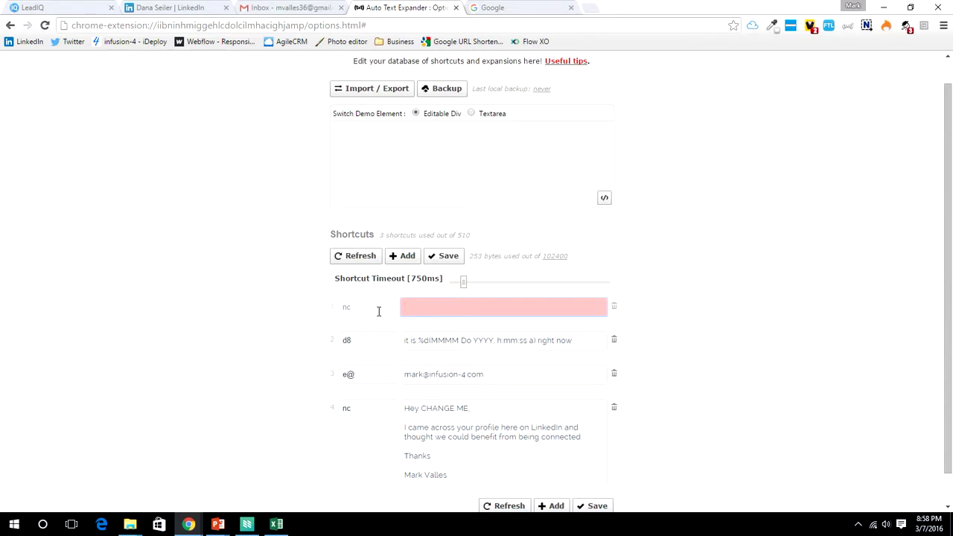
{"action": "scroll", "coordinate": [417, 350], "scroll_direction": "down", "scroll_amount": 1}
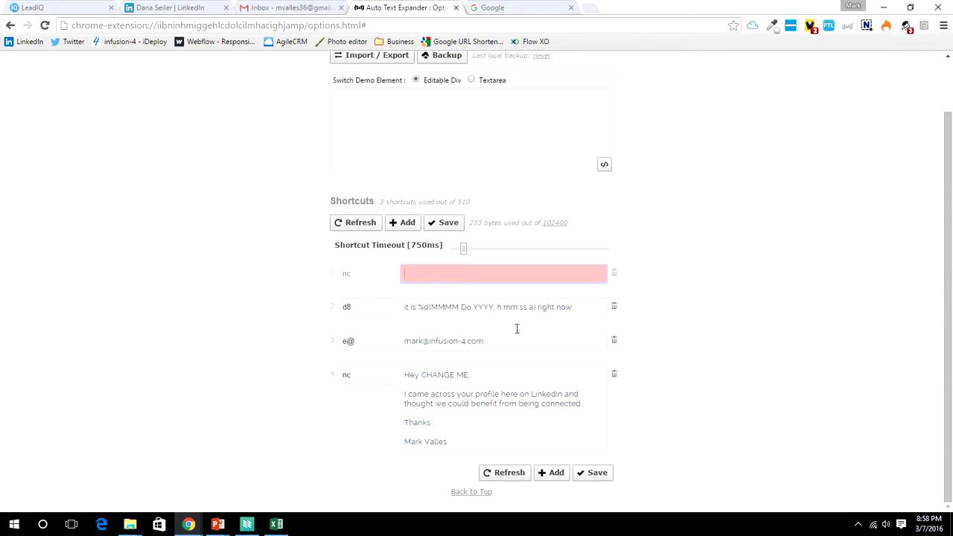
{"action": "left_click", "coordinate": [615, 277]}
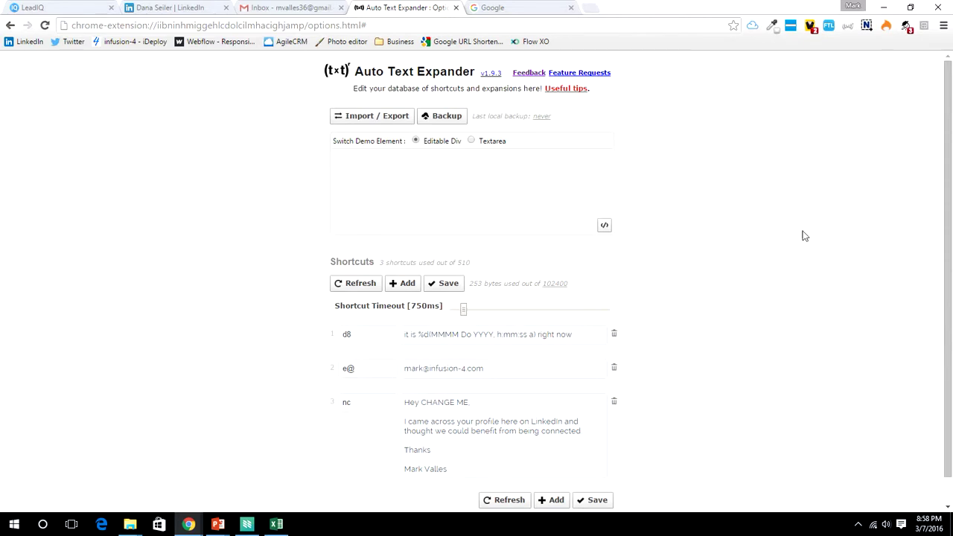
Open Dux-Soup's X-Ray prospect search and enter Owner as the title and Denver as the location
{"action": "left_click", "coordinate": [907, 28]}
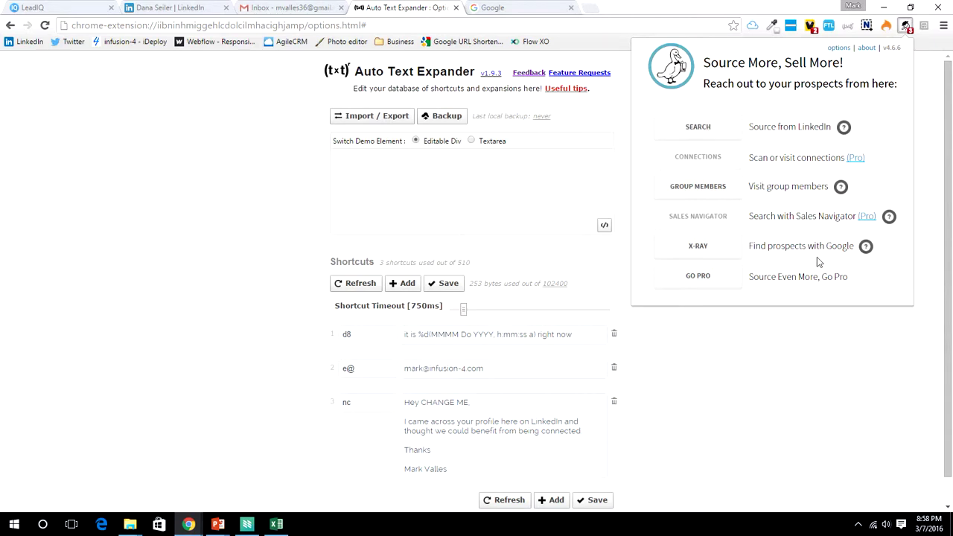
{"action": "left_click", "coordinate": [701, 251]}
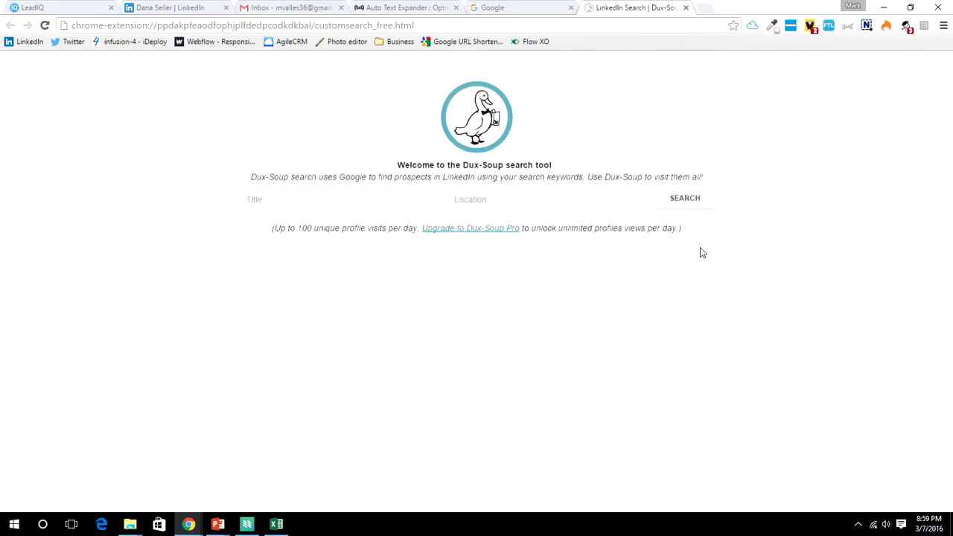
{"action": "left_click", "coordinate": [280, 198]}
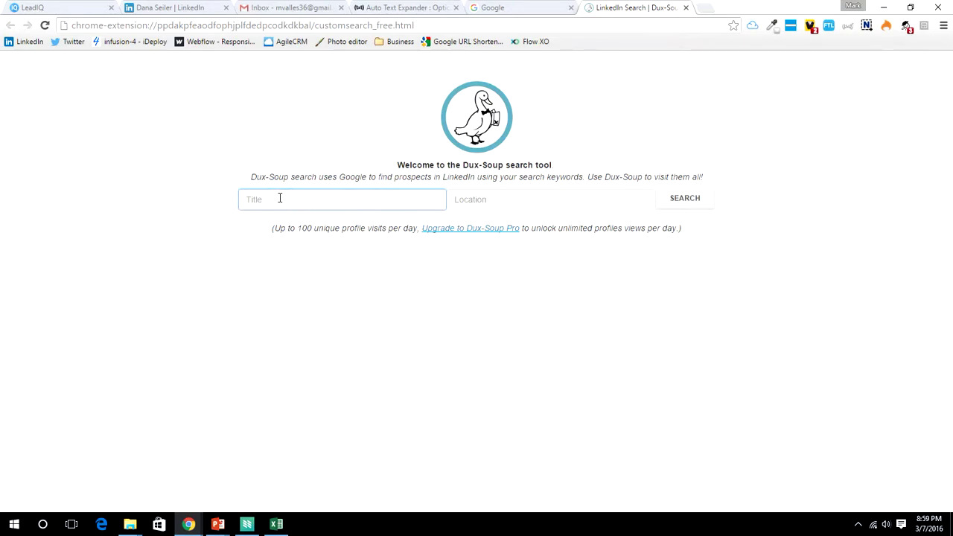
{"action": "type", "text": "Owner"}
{"action": "left_click", "coordinate": [519, 201]}
{"action": "type", "text": "Denver"}
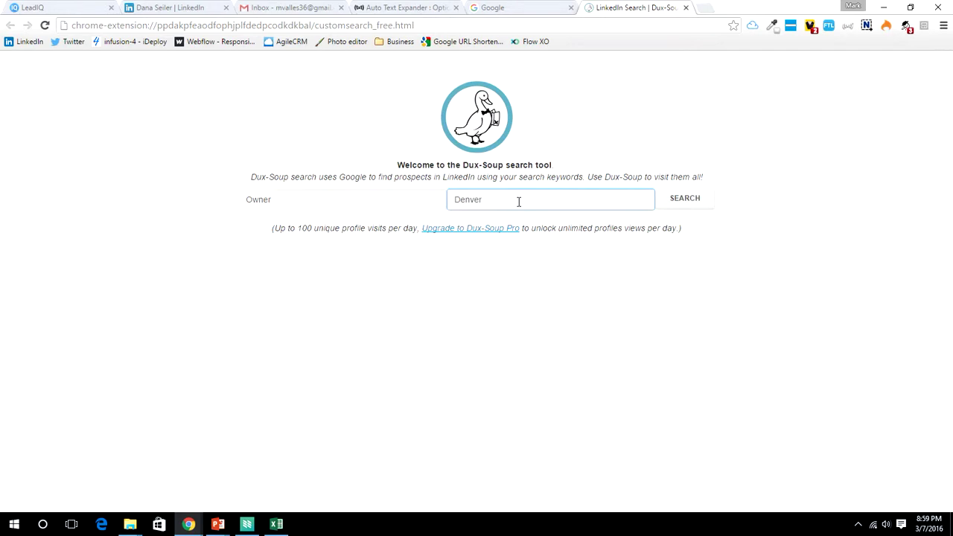
Change the prospect search title to Presidents and run the search
{"action": "left_click_drag", "start_coordinate": [279, 197], "coordinate": [234, 199]}
{"action": "type", "text": "P"}
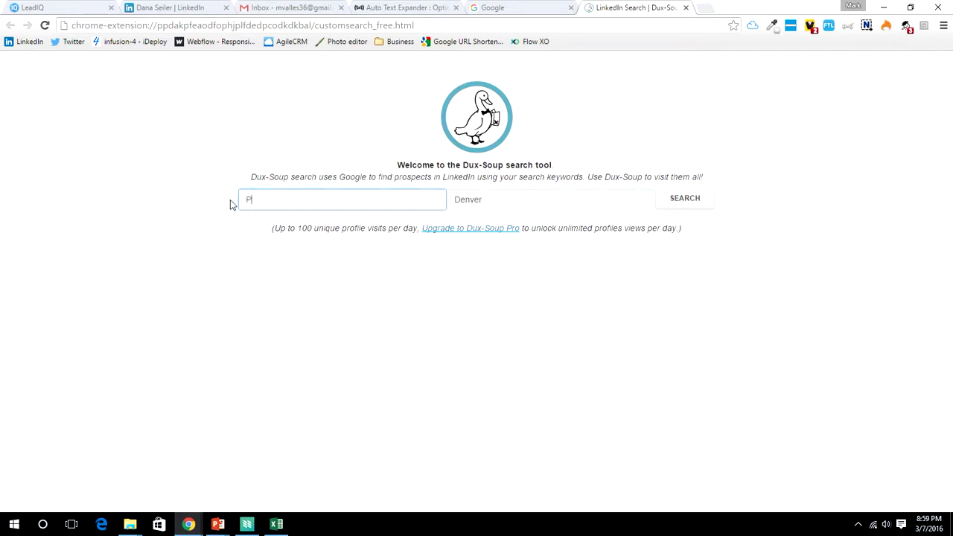
{"action": "type", "text": "residents"}
{"action": "left_click", "coordinate": [679, 206]}
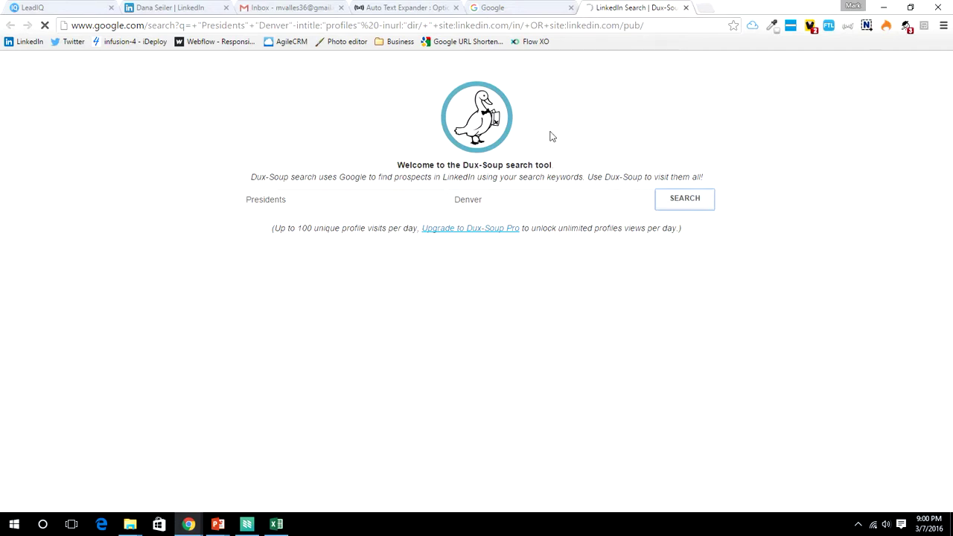
Close the Auto Text Expander and plain Google tabs, keeping the Dux-Soup search open
{"action": "left_click", "coordinate": [456, 7]}
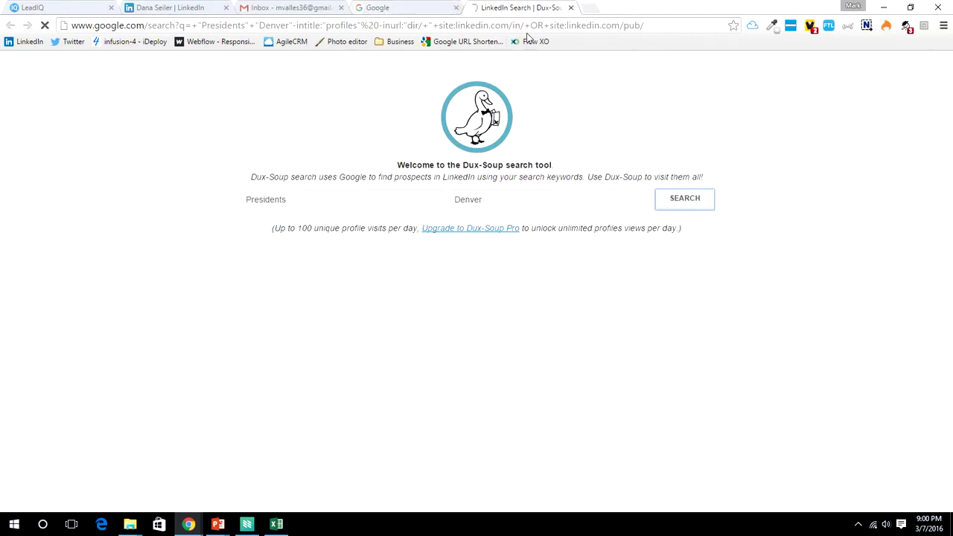
{"action": "left_click", "coordinate": [408, 9]}
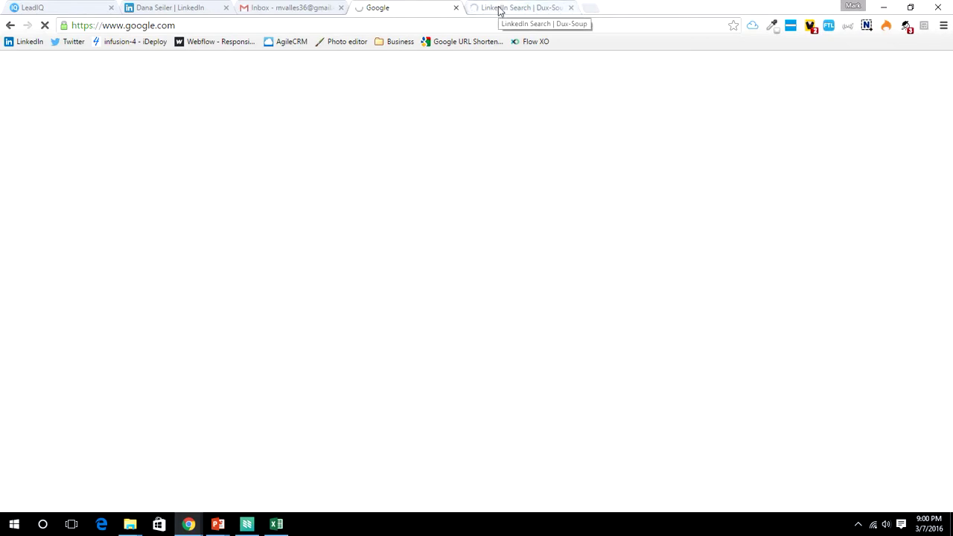
{"action": "left_click", "coordinate": [456, 9]}
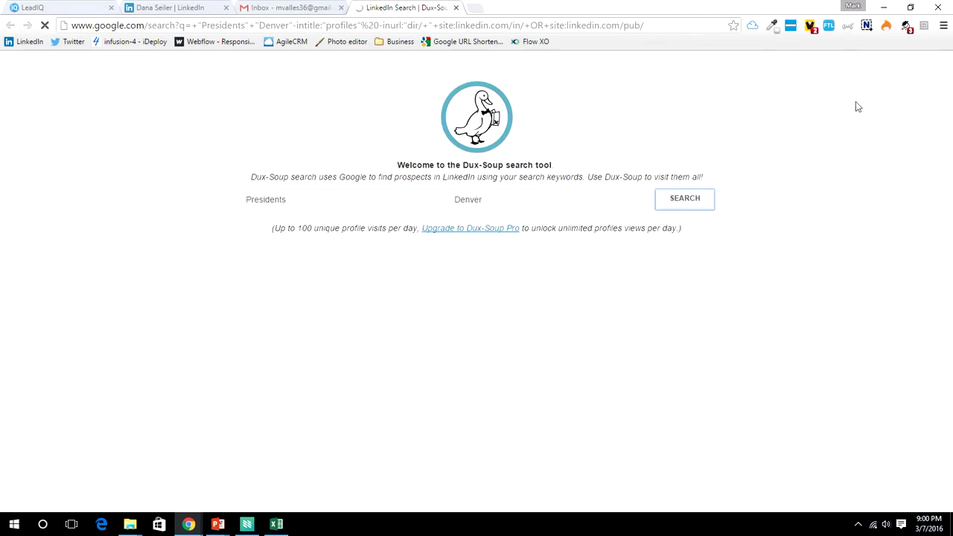
Open LeadFuze and examine its list of prospects alongside the Google results for Presidents in Denver
{"action": "left_click", "coordinate": [887, 27]}
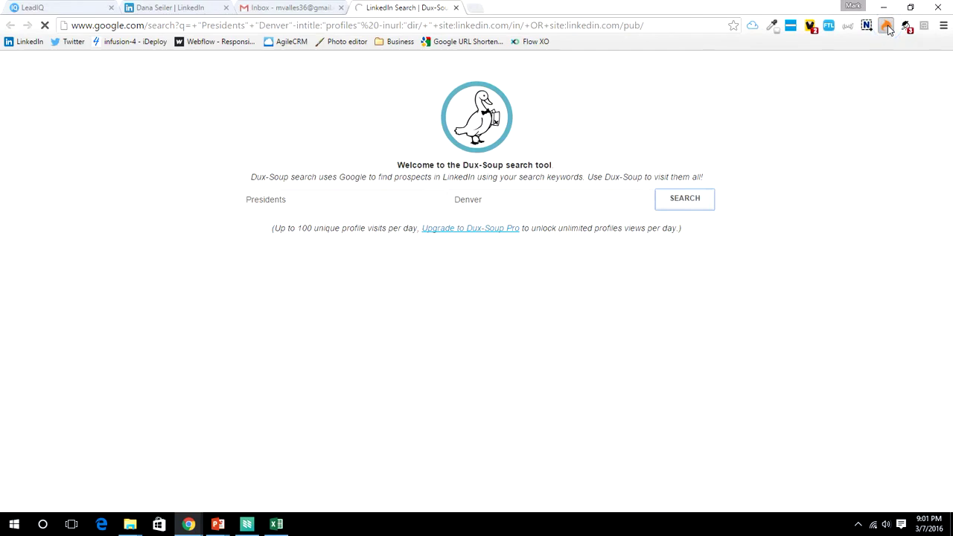
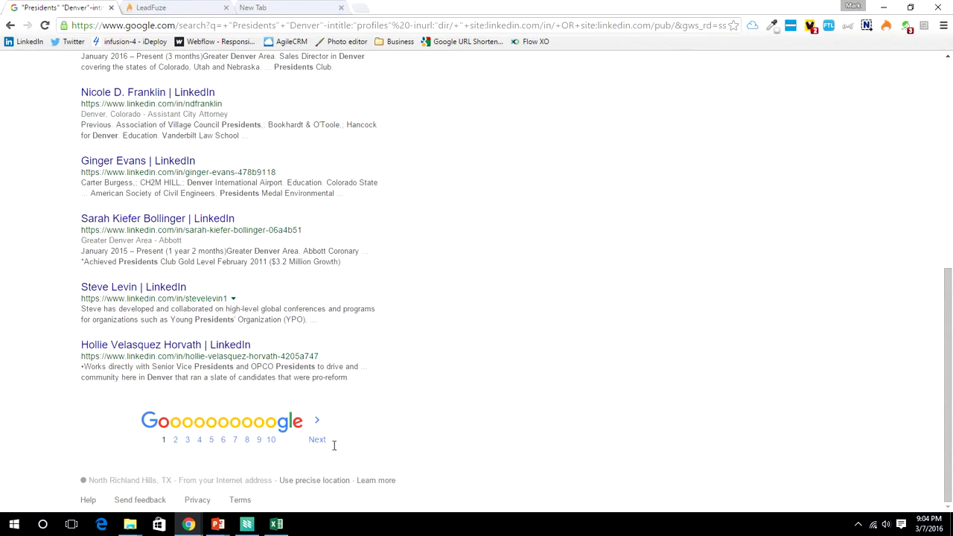
{"action": "scroll", "coordinate": [497, 268], "scroll_direction": "up", "scroll_amount": 4}
{"action": "scroll", "coordinate": [497, 271], "scroll_direction": "up", "scroll_amount": 2}
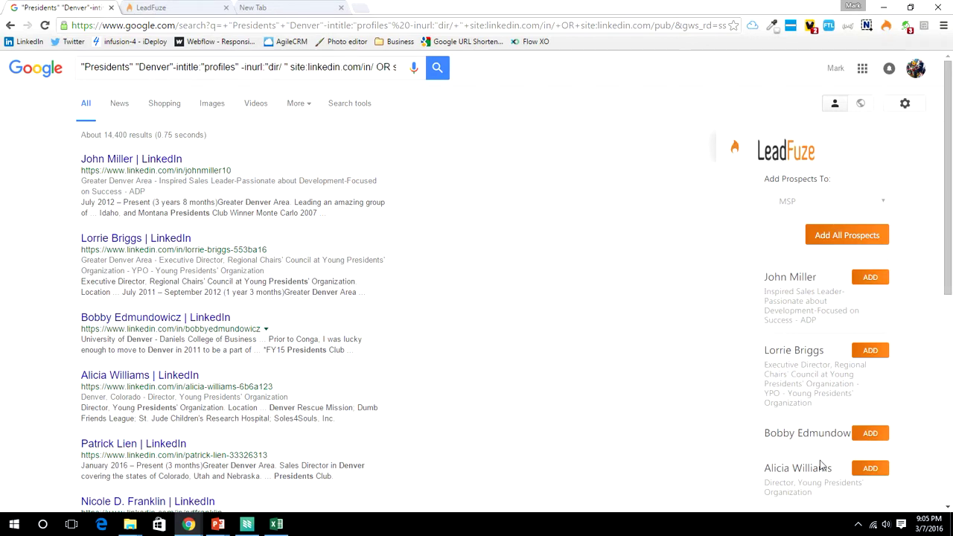
{"action": "scroll", "coordinate": [842, 370], "scroll_direction": "down", "scroll_amount": 5}
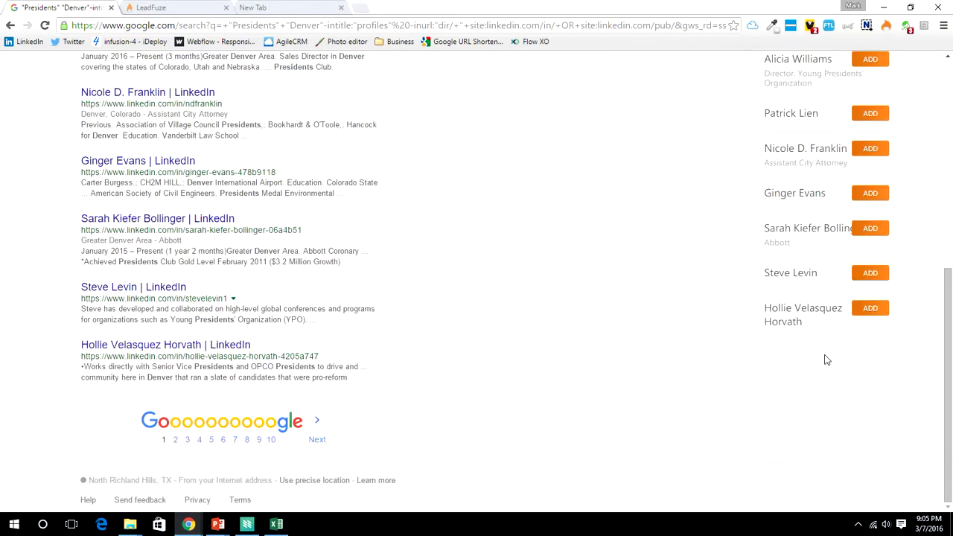
{"action": "scroll", "coordinate": [827, 361], "scroll_direction": "up", "scroll_amount": 5}
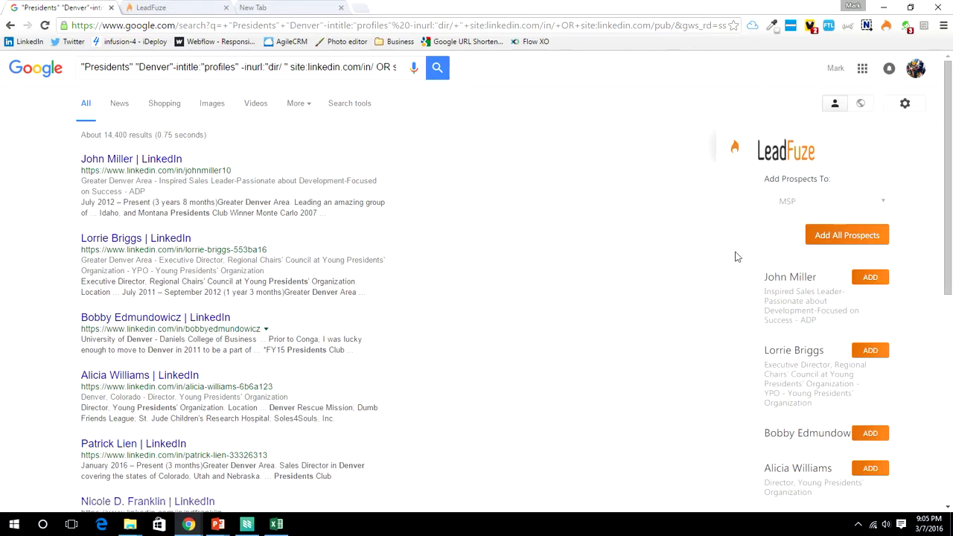
Collapse the LeadFuze prospect list on the Google results and start a new prospect search in the LeadFuze web app
{"action": "left_click", "coordinate": [906, 26]}
{"action": "left_click", "coordinate": [734, 151]}
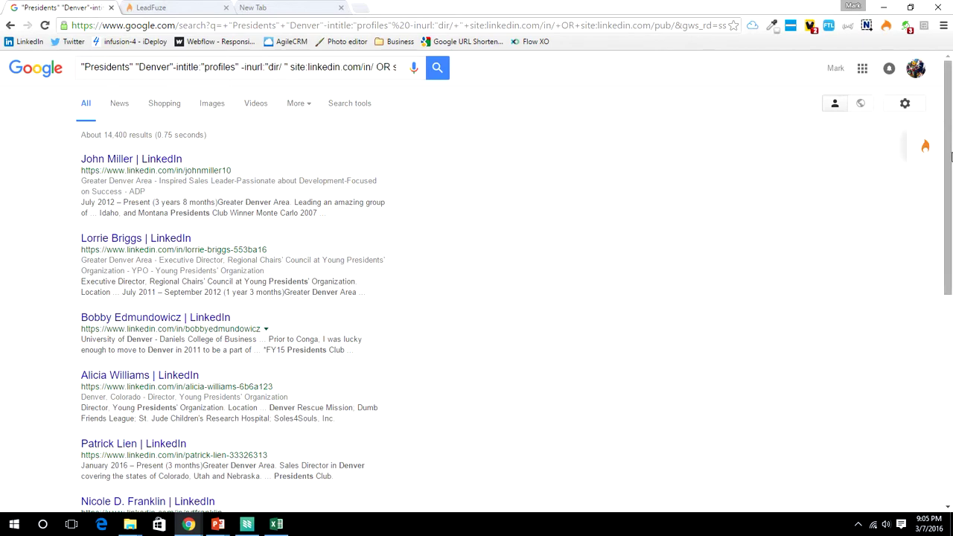
{"action": "left_click", "coordinate": [172, 9]}
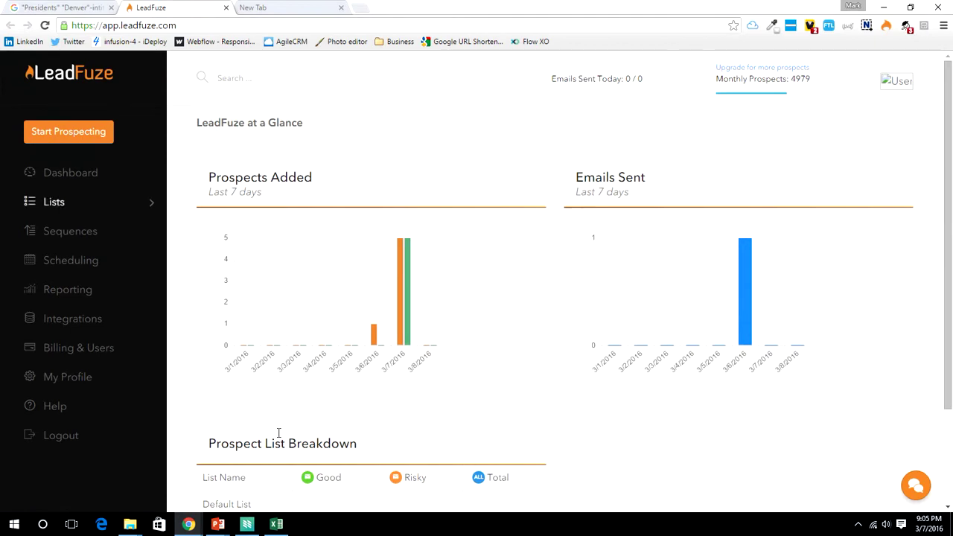
{"action": "left_click", "coordinate": [55, 134]}
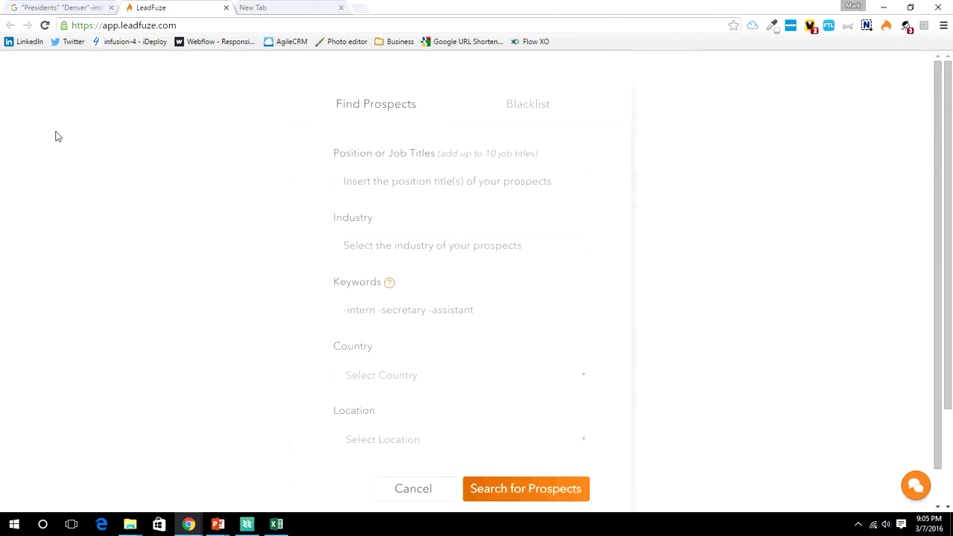
Look up CEO among the job titles and add CEO & Founder as a position
{"action": "left_click", "coordinate": [382, 181]}
{"action": "left_click", "coordinate": [379, 184]}
{"action": "left_click", "coordinate": [349, 183]}
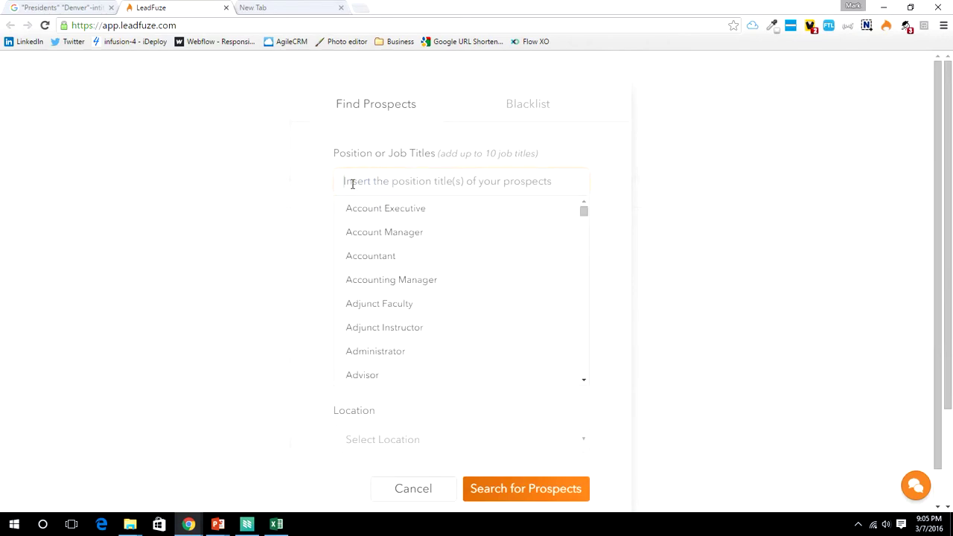
{"action": "key", "text": "Escape"}
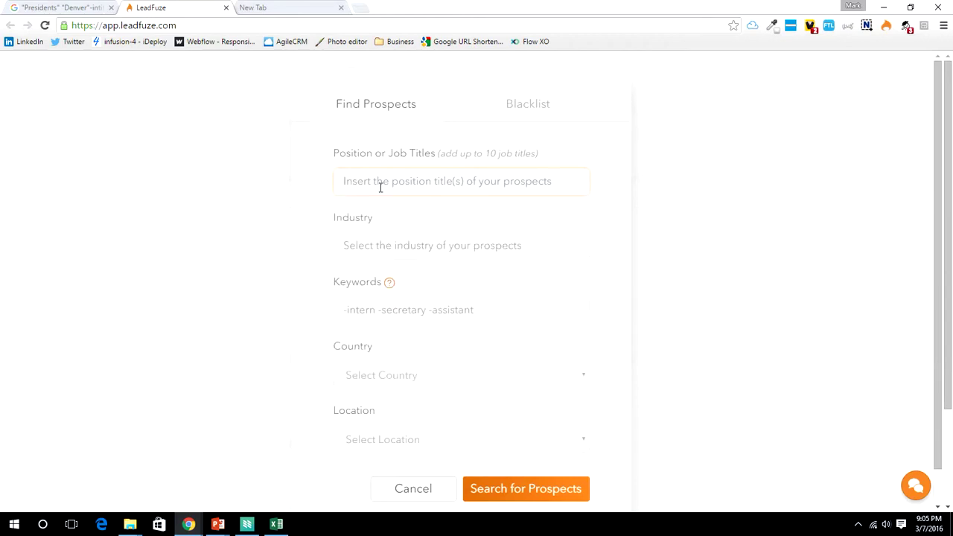
{"action": "left_click", "coordinate": [379, 185]}
{"action": "left_click", "coordinate": [353, 183]}
{"action": "type", "text": "CEO"}
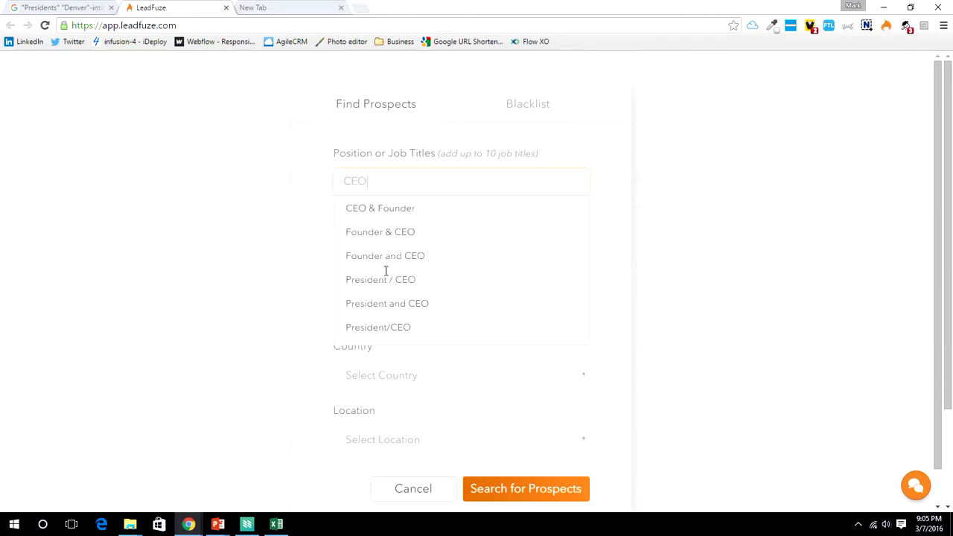
{"action": "left_click", "coordinate": [374, 213]}
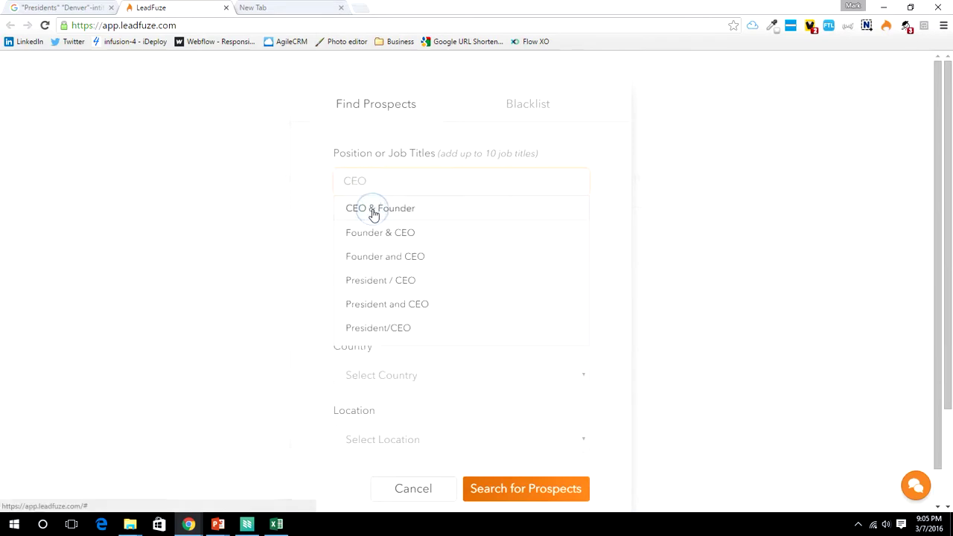
Extend the job title text to read CEO OR ceo OR President
{"action": "left_click", "coordinate": [394, 184]}
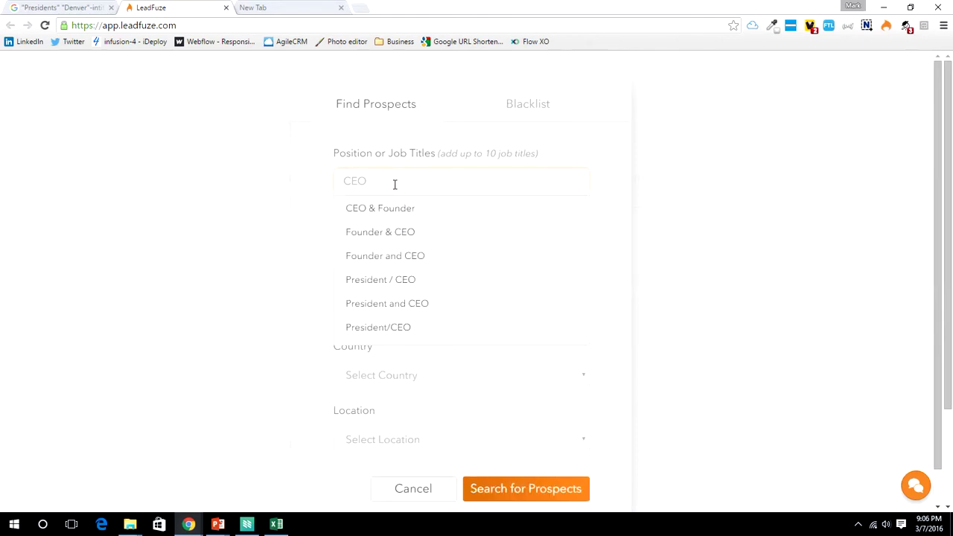
{"action": "left_click", "coordinate": [395, 184]}
{"action": "left_click", "coordinate": [395, 184]}
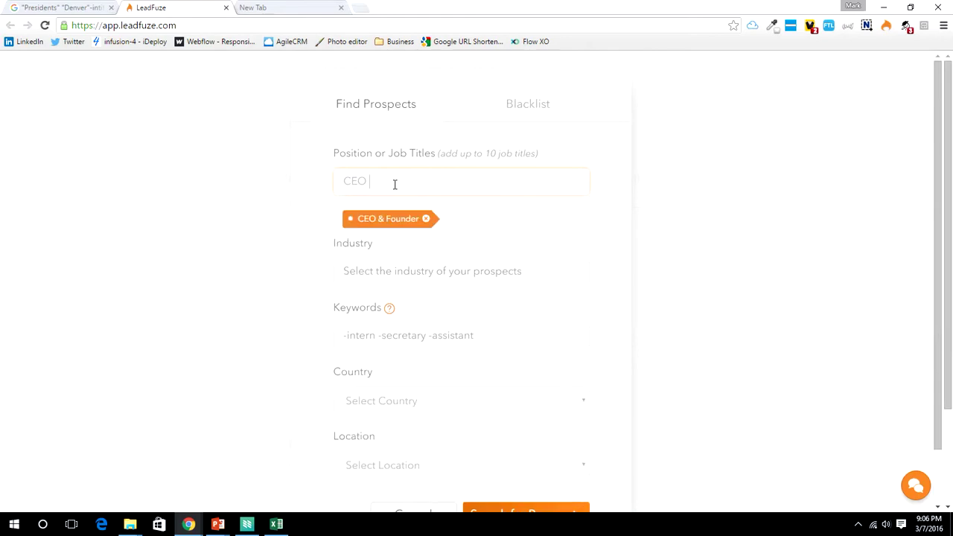
{"action": "type", "text": "OR"}
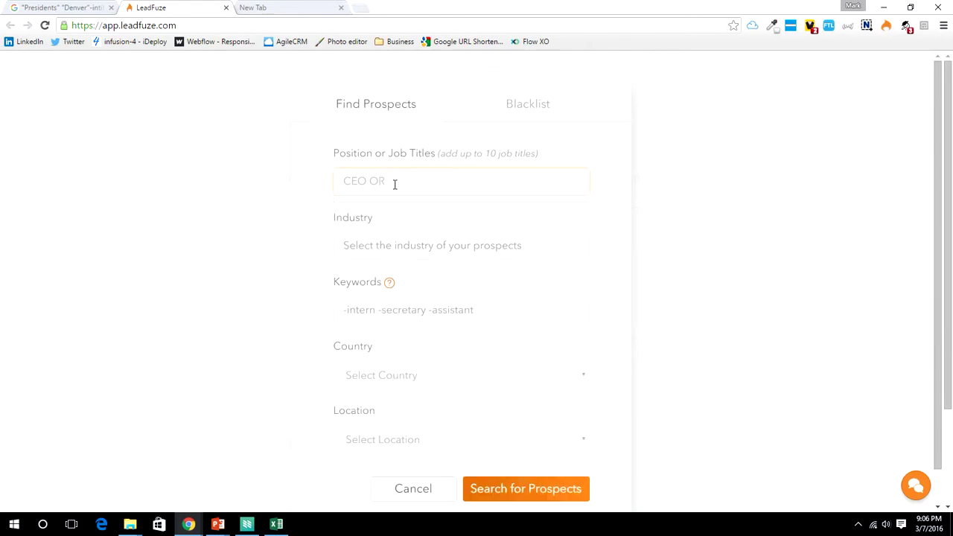
{"action": "type", "text": " ceo"}
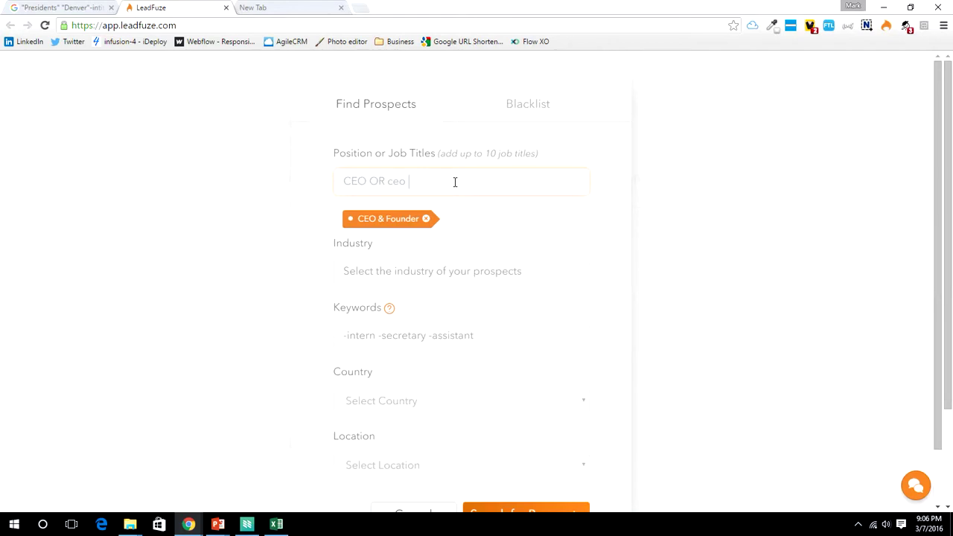
{"action": "key", "text": "BackSpace"}
{"action": "left_click", "coordinate": [417, 182]}
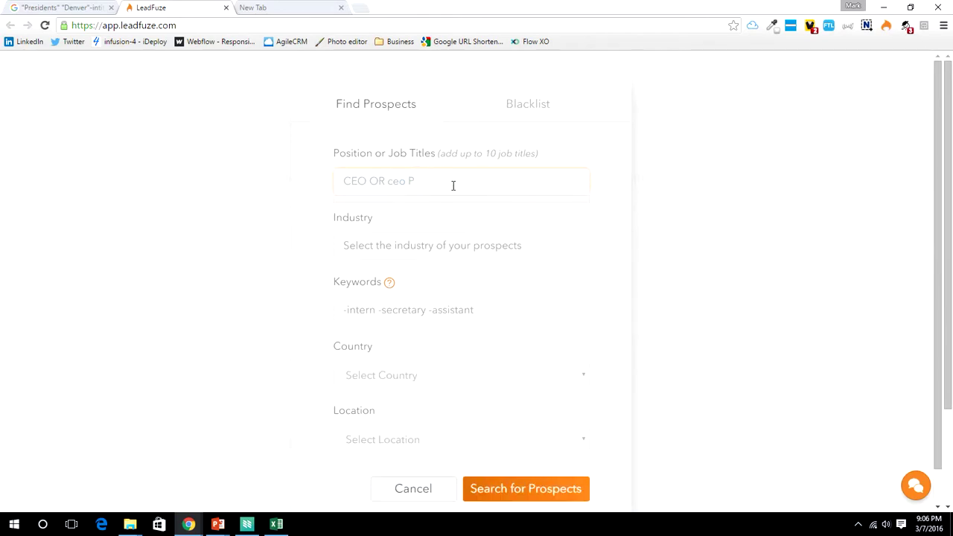
{"action": "type", "text": "resident"}
{"action": "left_click", "coordinate": [409, 181]}
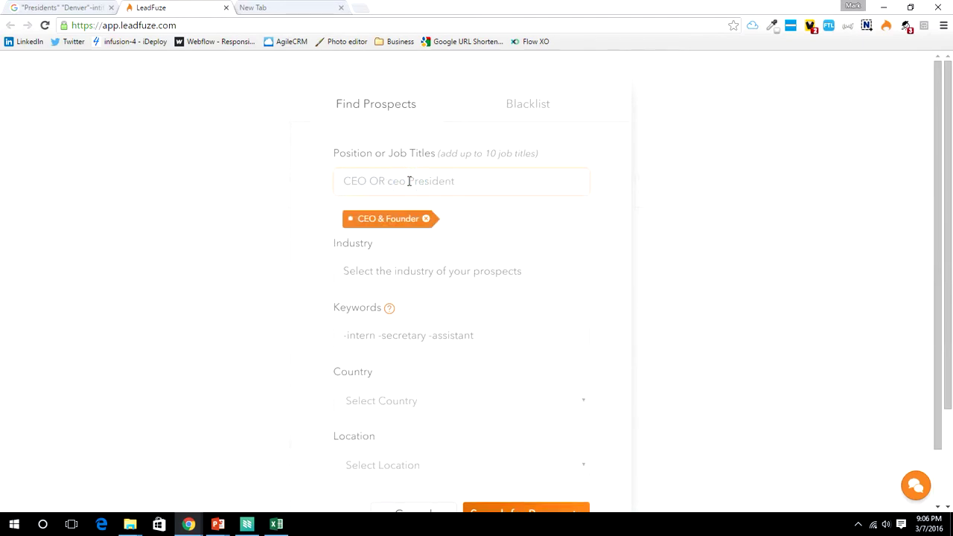
{"action": "type", "text": "OR"}
Add Accounting and Civil Engineering as the industries of the prospects
{"action": "left_click", "coordinate": [391, 275]}
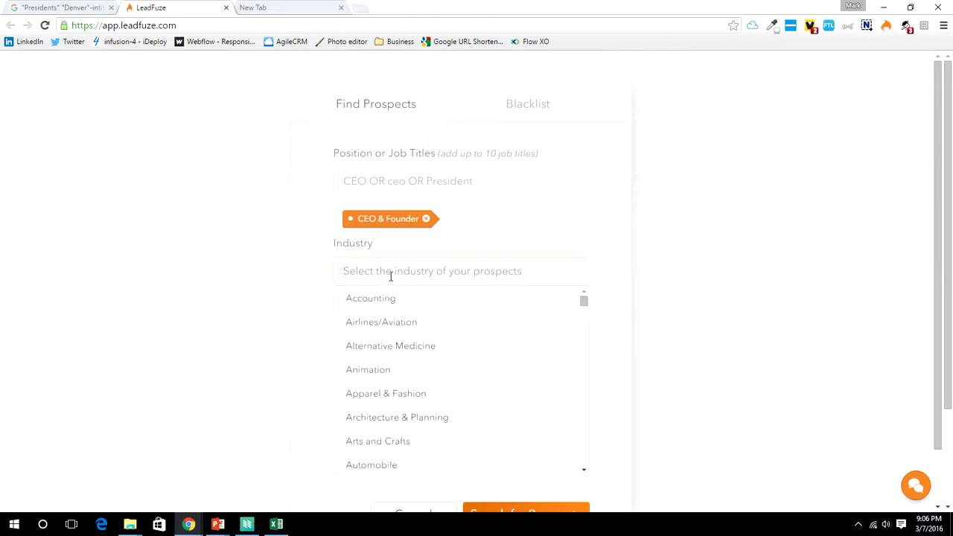
{"action": "left_click", "coordinate": [382, 301]}
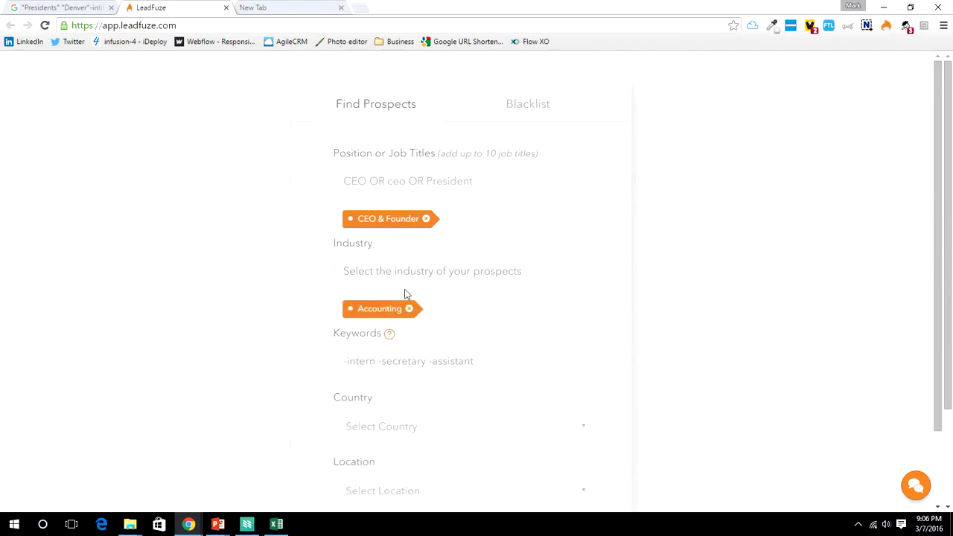
{"action": "left_click", "coordinate": [411, 275]}
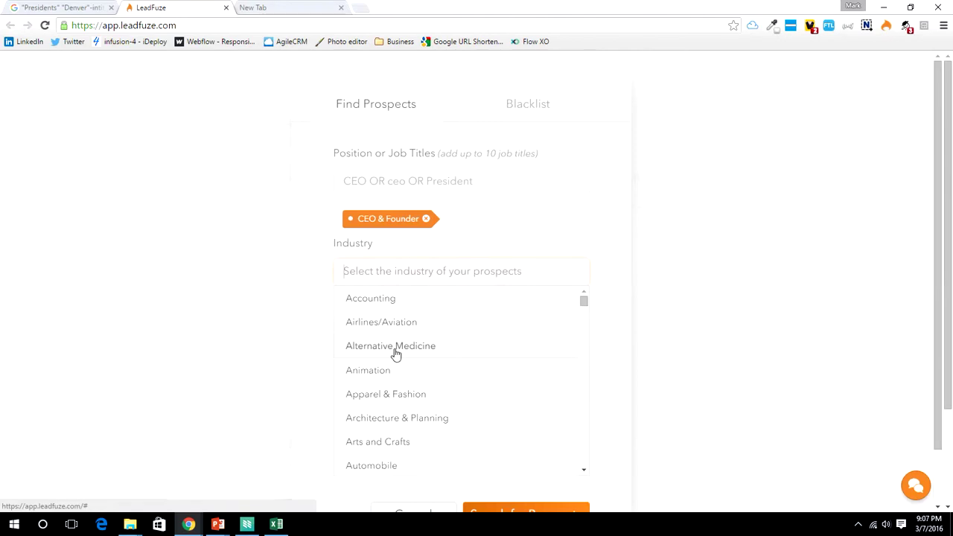
{"action": "scroll", "coordinate": [402, 443], "scroll_direction": "down", "scroll_amount": 2}
{"action": "scroll", "coordinate": [406, 441], "scroll_direction": "down", "scroll_amount": 2}
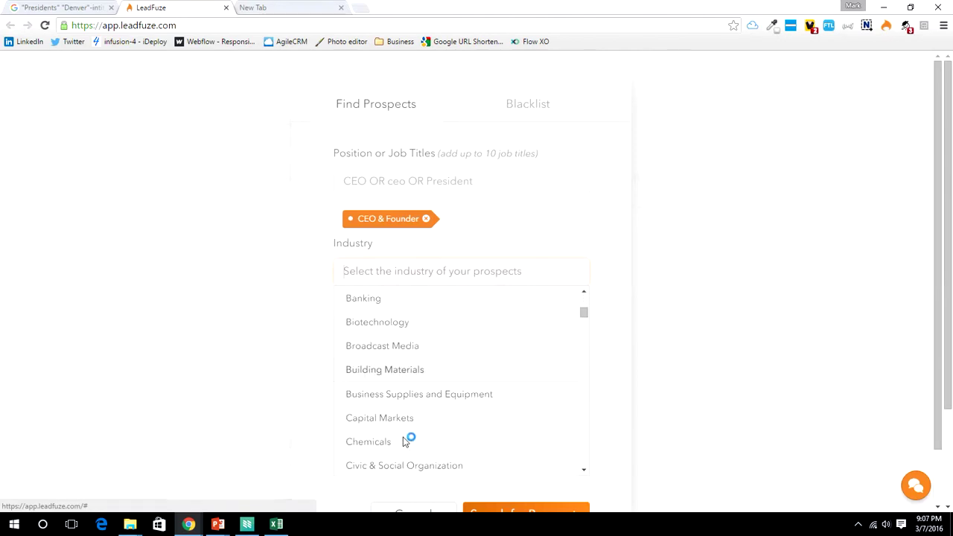
{"action": "scroll", "coordinate": [406, 441], "scroll_direction": "down", "scroll_amount": 1}
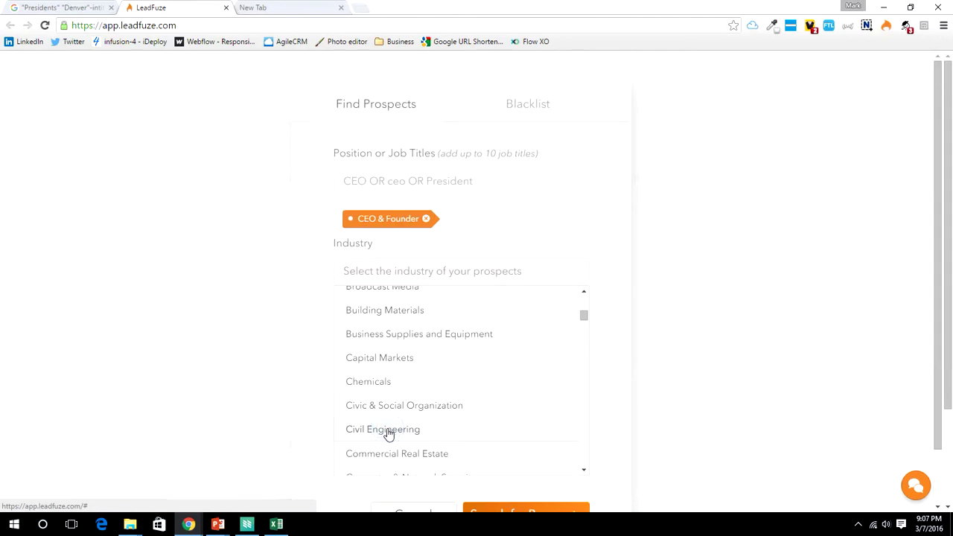
{"action": "left_click", "coordinate": [387, 430]}
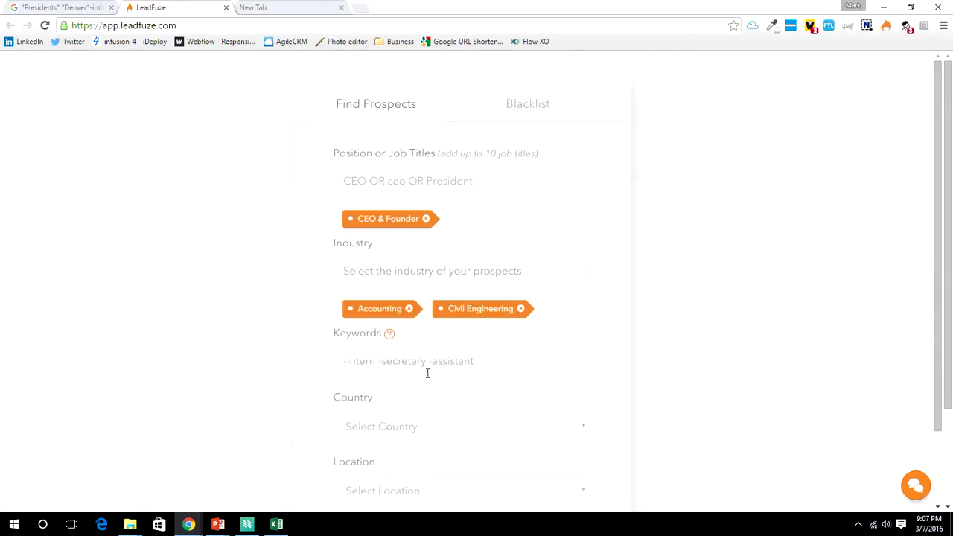
Enter CPA OR Accountant as the search keywords
{"action": "scroll", "coordinate": [427, 374], "scroll_direction": "down", "scroll_amount": 1}
{"action": "scroll", "coordinate": [427, 378], "scroll_direction": "down", "scroll_amount": 1}
{"action": "left_click", "coordinate": [395, 274]}
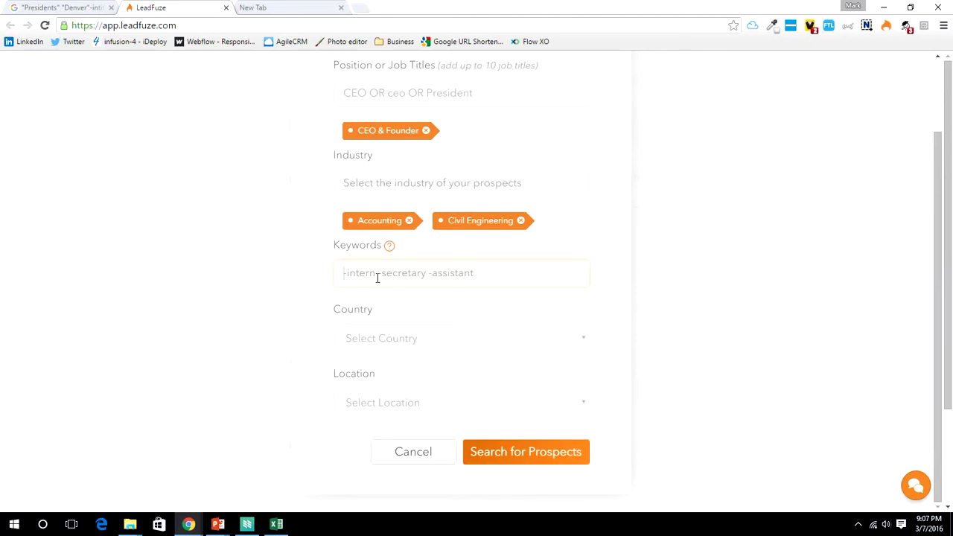
{"action": "type", "text": "CPA OR Accountant"}
Set the country to United States and the location to Greater Denver Area, and run the prospect search
{"action": "left_click", "coordinate": [406, 339]}
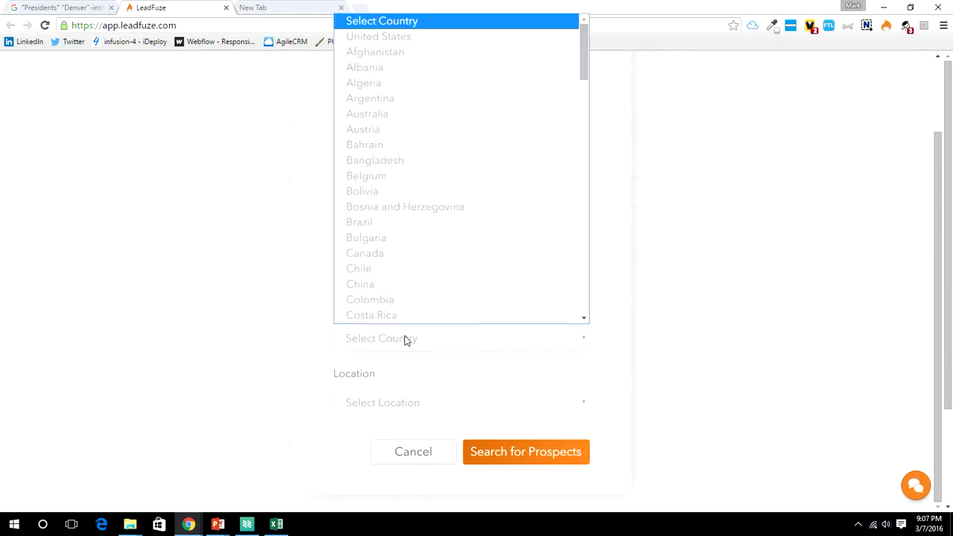
{"action": "left_click", "coordinate": [406, 39]}
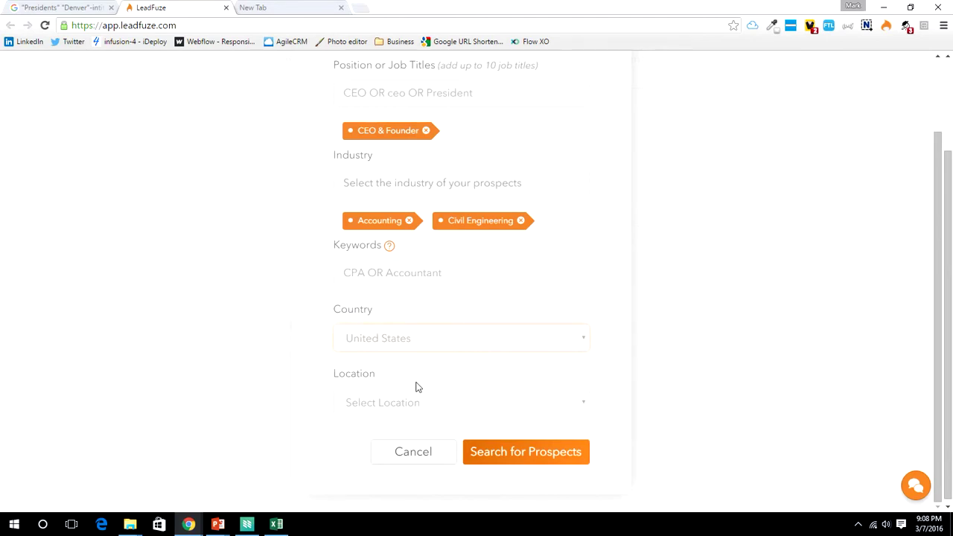
{"action": "left_click", "coordinate": [401, 408]}
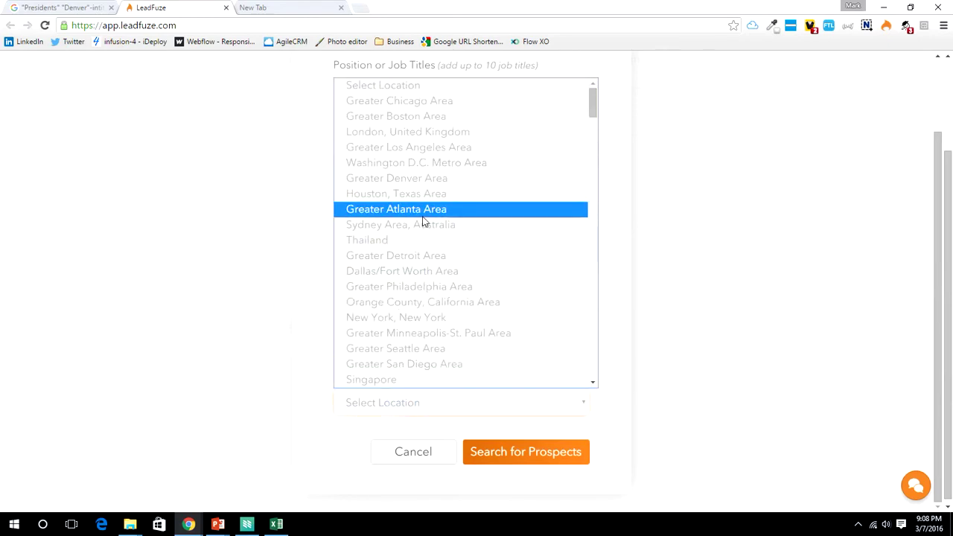
{"action": "left_click", "coordinate": [421, 182]}
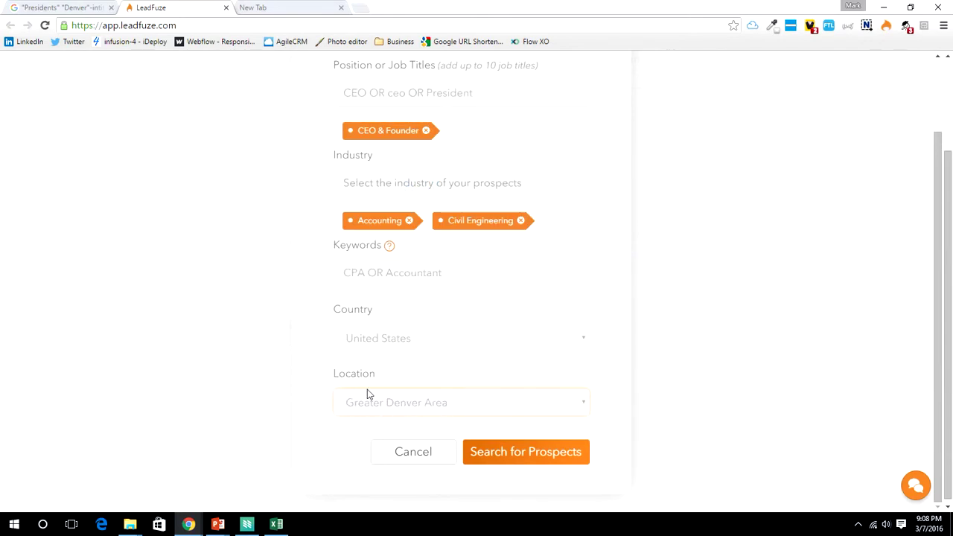
{"action": "left_click", "coordinate": [513, 456]}
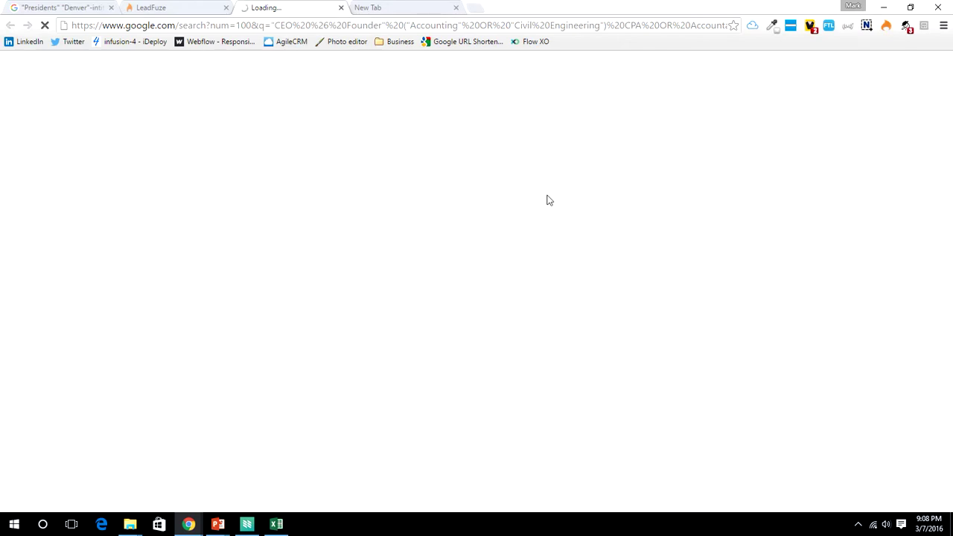
Close the blank tab and the Google results tab for Presidents in Denver, and return to the new search's results tab
{"action": "left_click", "coordinate": [390, 7]}
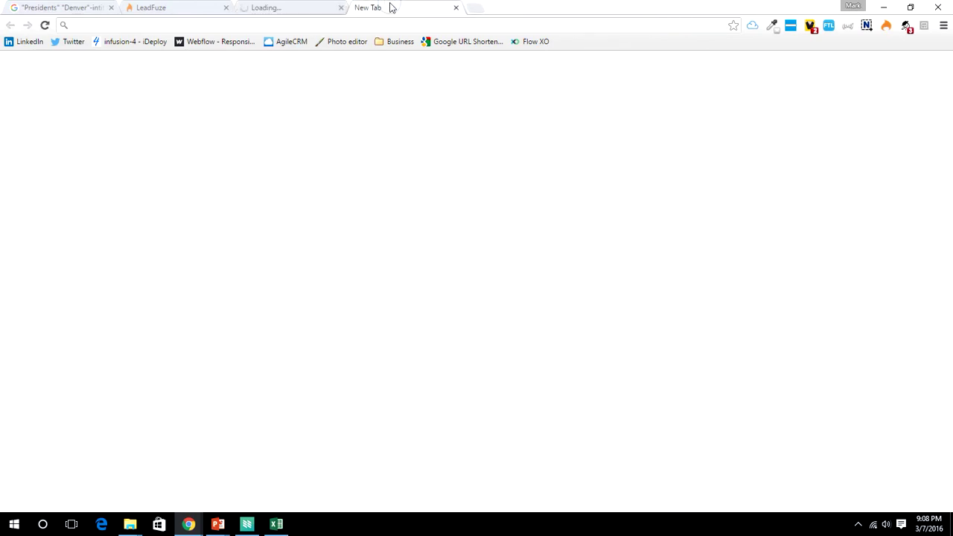
{"action": "left_click", "coordinate": [457, 7]}
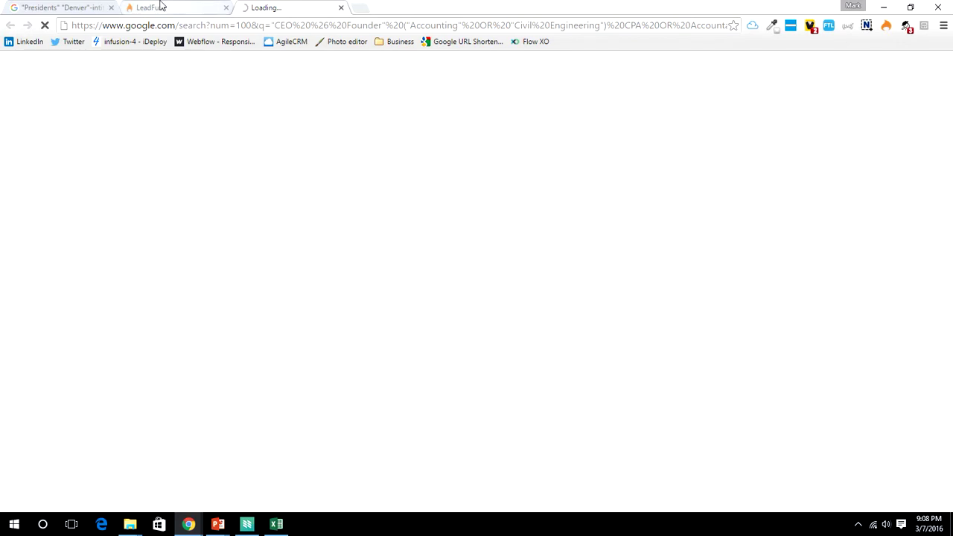
{"action": "left_click", "coordinate": [75, 7]}
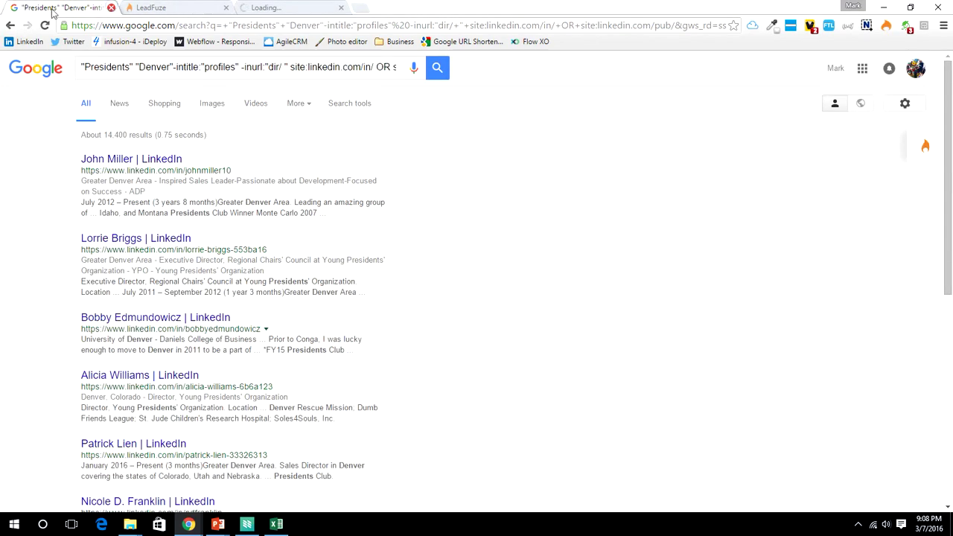
{"action": "left_click", "coordinate": [111, 8]}
{"action": "left_click", "coordinate": [173, 7]}
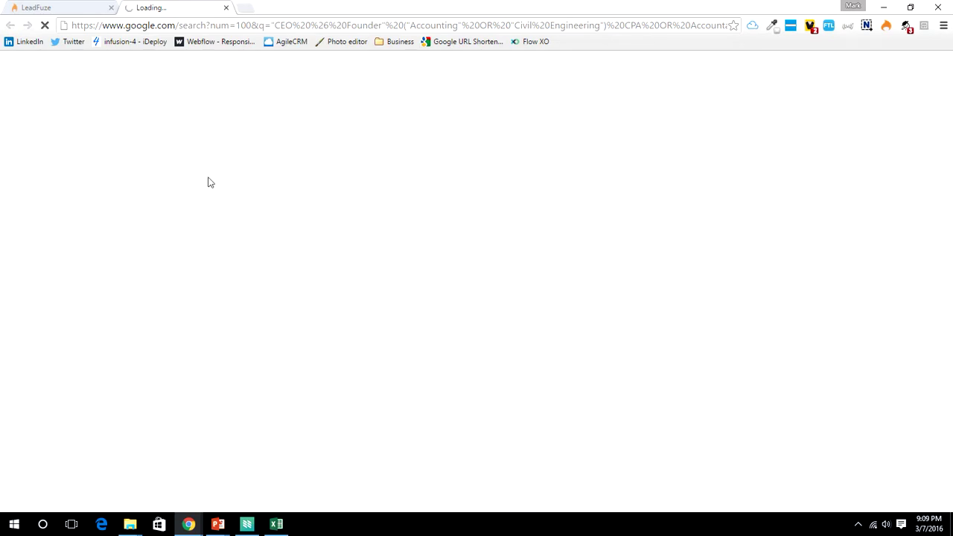
{"action": "left_click", "coordinate": [59, 8]}
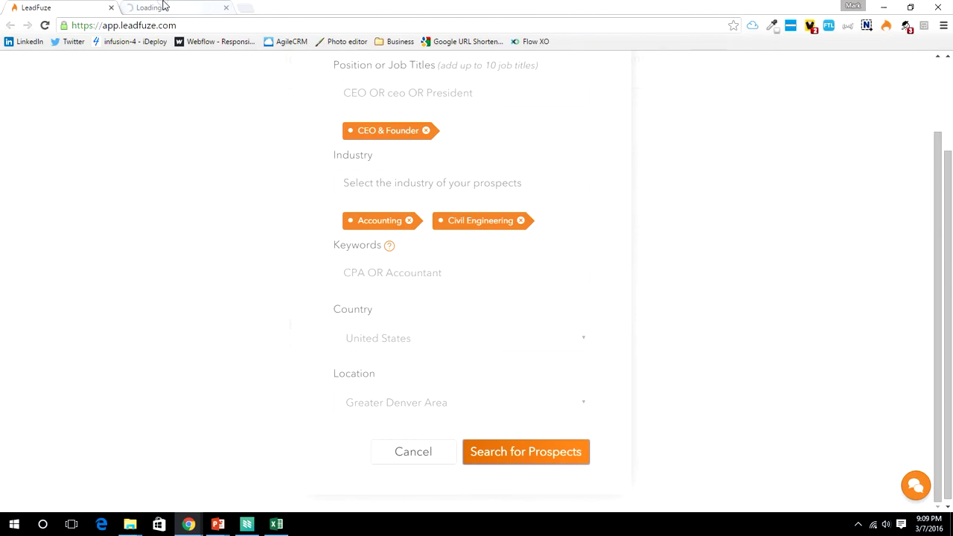
{"action": "left_click", "coordinate": [164, 7]}
{"action": "left_click", "coordinate": [85, 7]}
{"action": "left_click", "coordinate": [151, 7]}
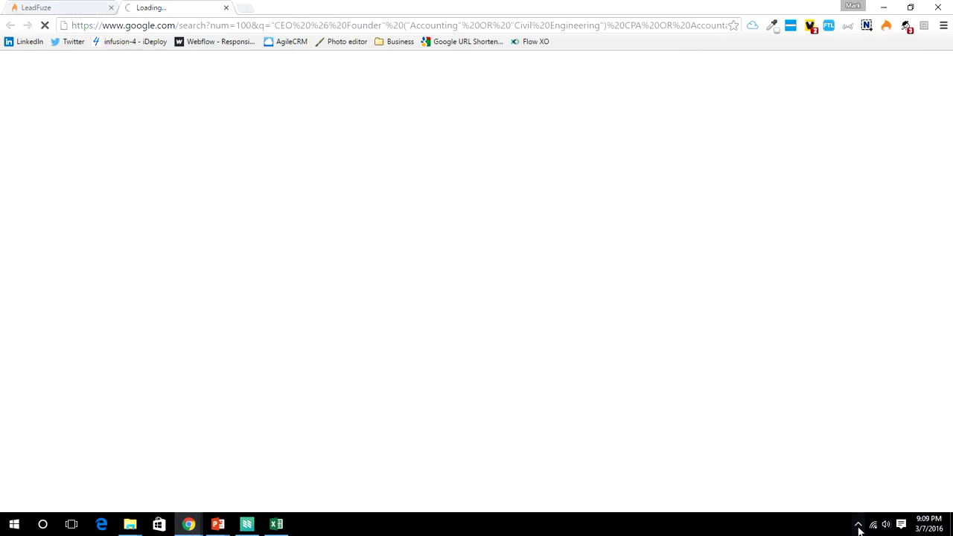
{"action": "left_click", "coordinate": [858, 524]}
{"action": "left_click", "coordinate": [869, 501]}
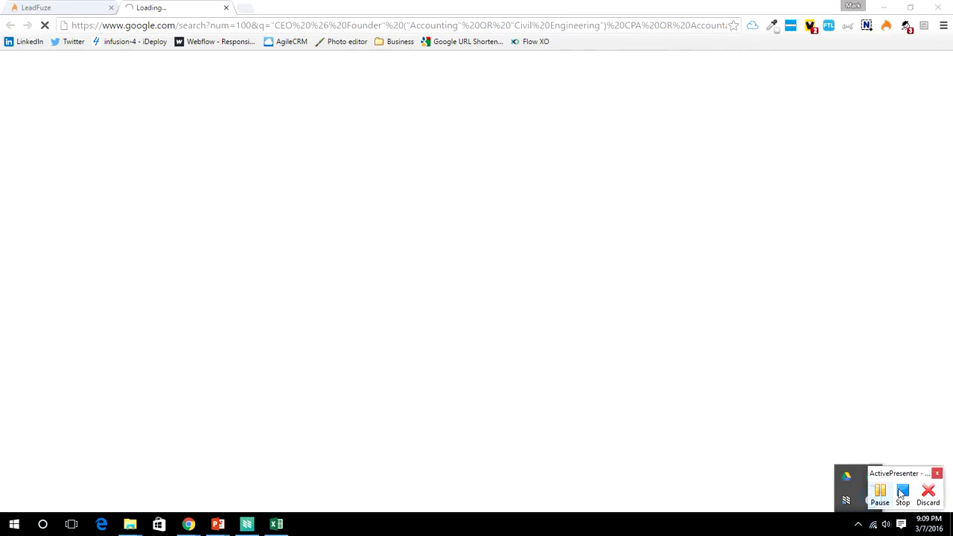